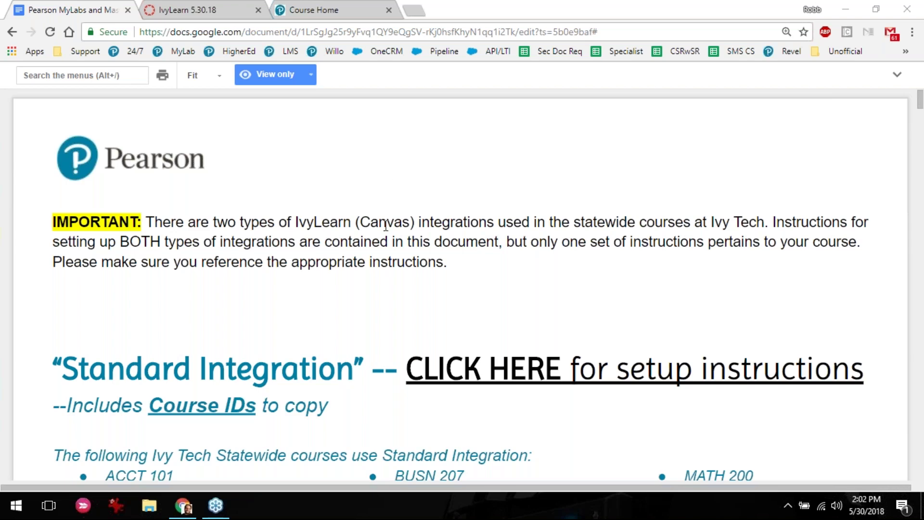
- Review which statewide courses use Standard or IncludED Integration and open the Standard Integration setup instructions
scroll(385, 226, down, 4)
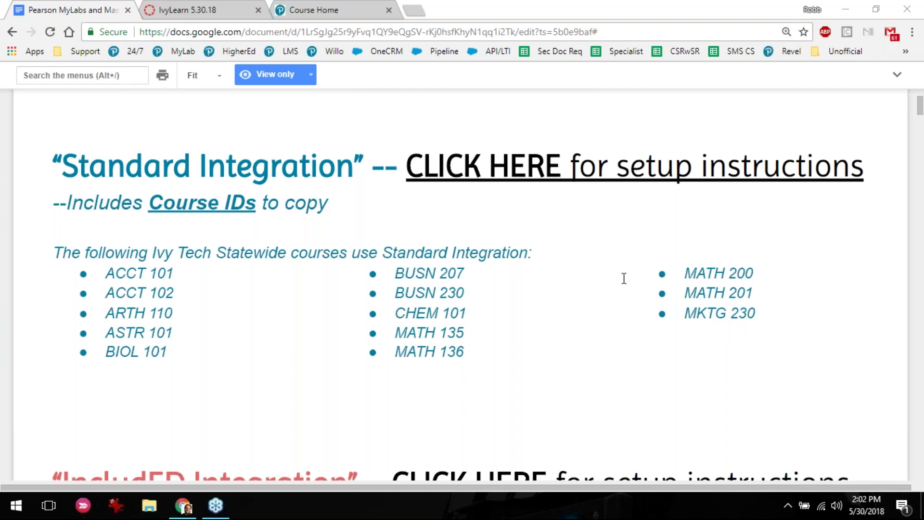
scroll(621, 275, down, 3)
scroll(601, 265, down, 3)
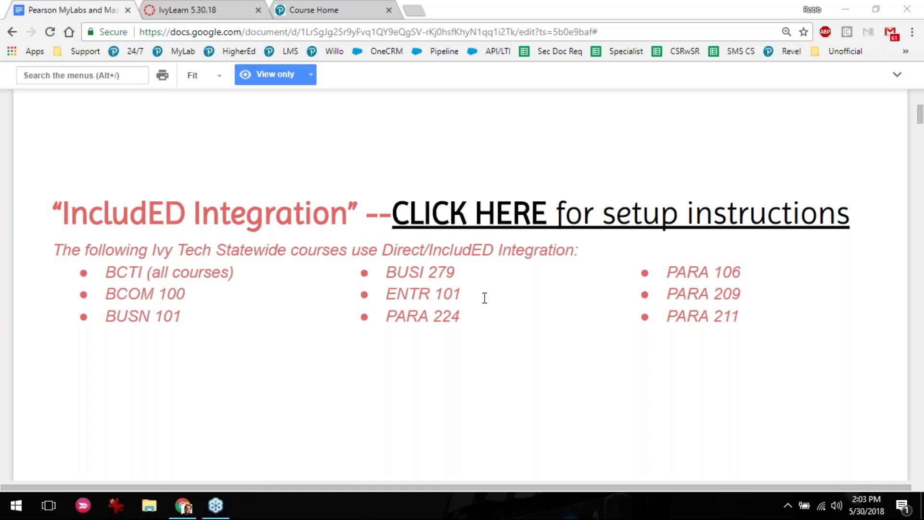
scroll(485, 298, up, 6)
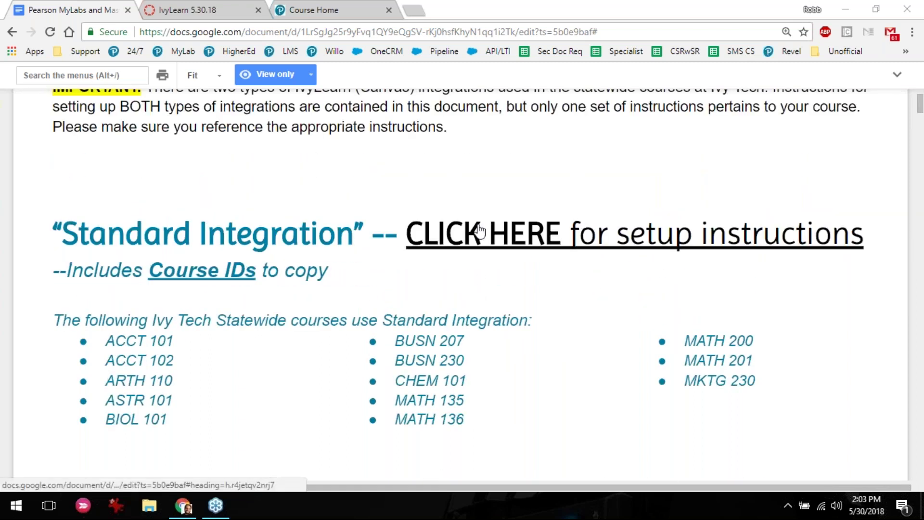
click(479, 232)
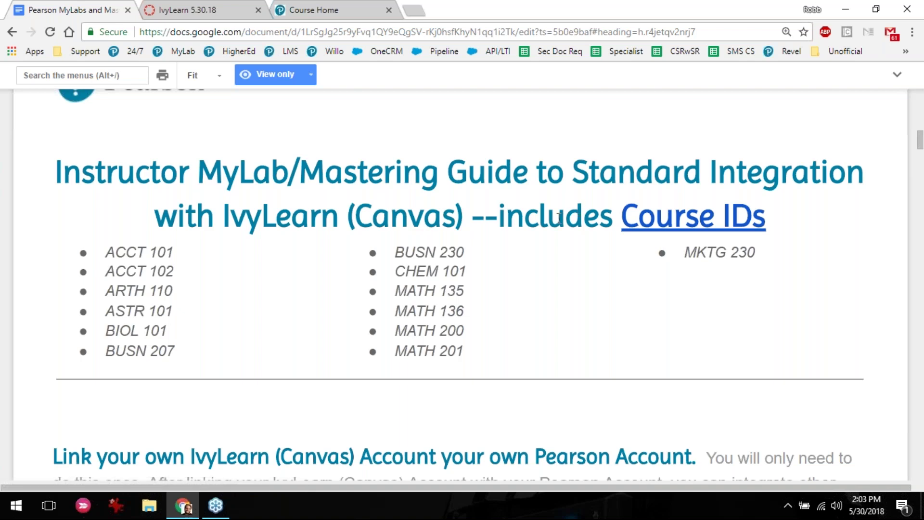
- Go to the guide's Course IDs section and look through the table of Pearson Course IDs for Ivy Tech statewide courses
scroll(558, 217, down, 1)
scroll(558, 217, up, 1)
click(660, 225)
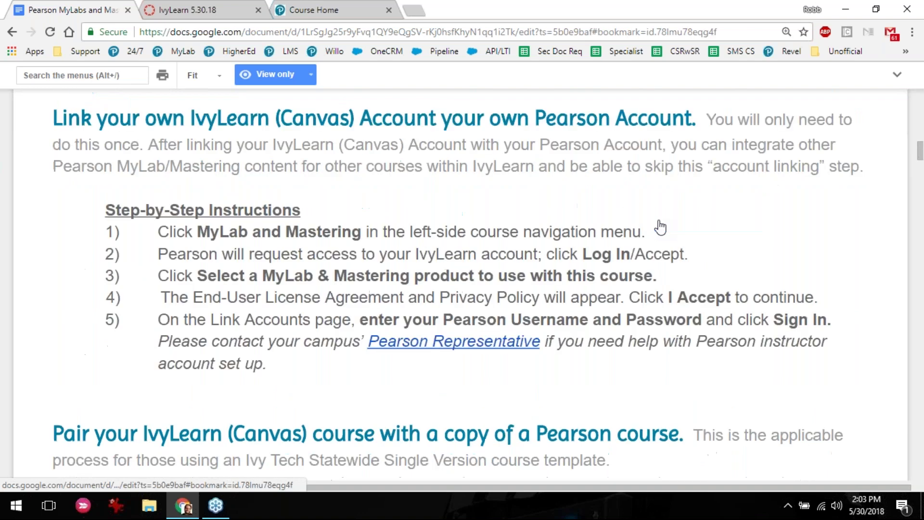
scroll(251, 226, down, 2)
scroll(247, 241, down, 5)
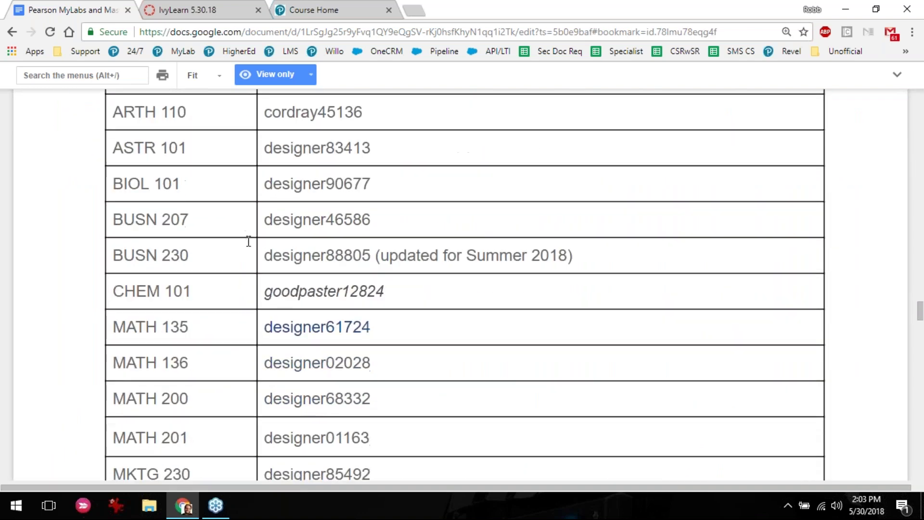
scroll(249, 245, up, 4)
scroll(248, 248, up, 3)
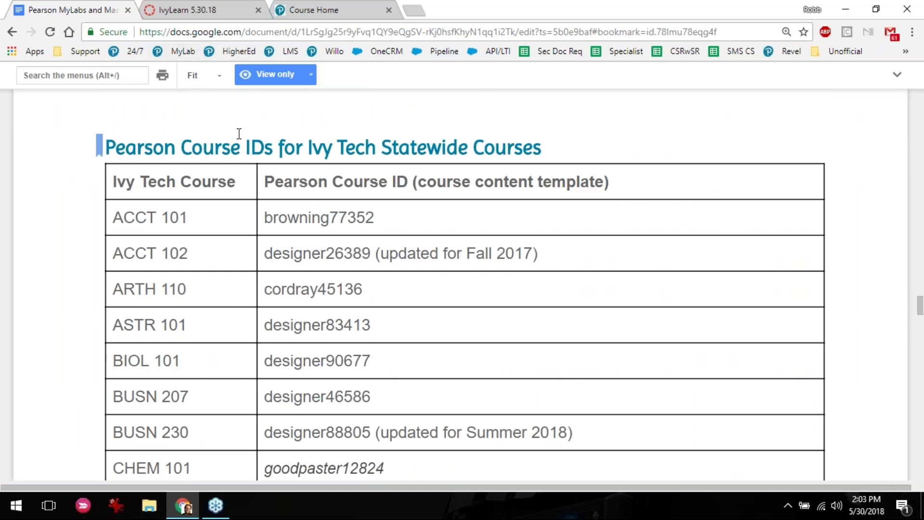
- Return to the Standard Integration guide and read the instructions for linking the IvyLearn account to a Pearson account
click(222, 5)
click(86, 9)
click(12, 32)
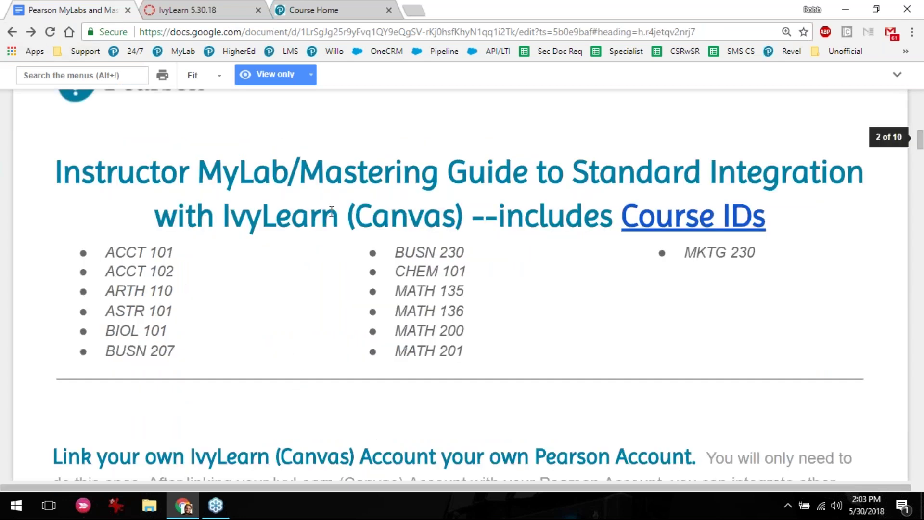
scroll(340, 226, down, 6)
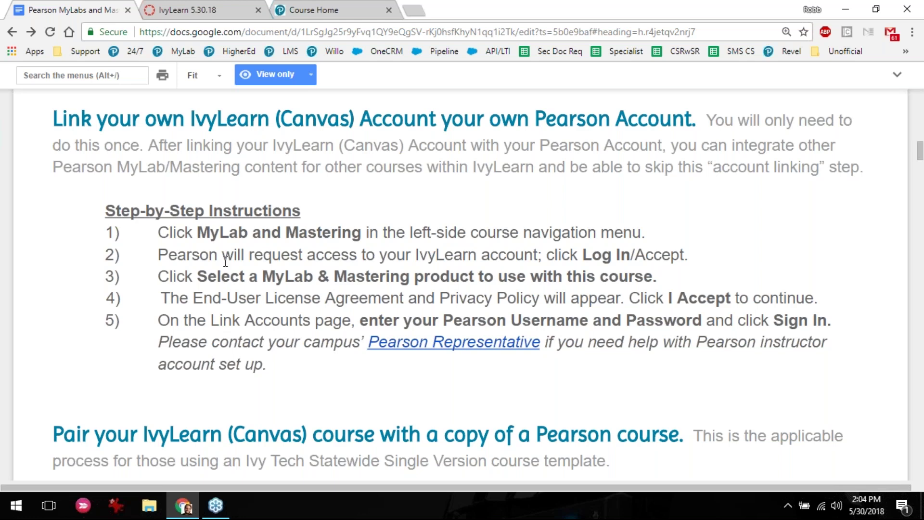
scroll(224, 262, down, 3)
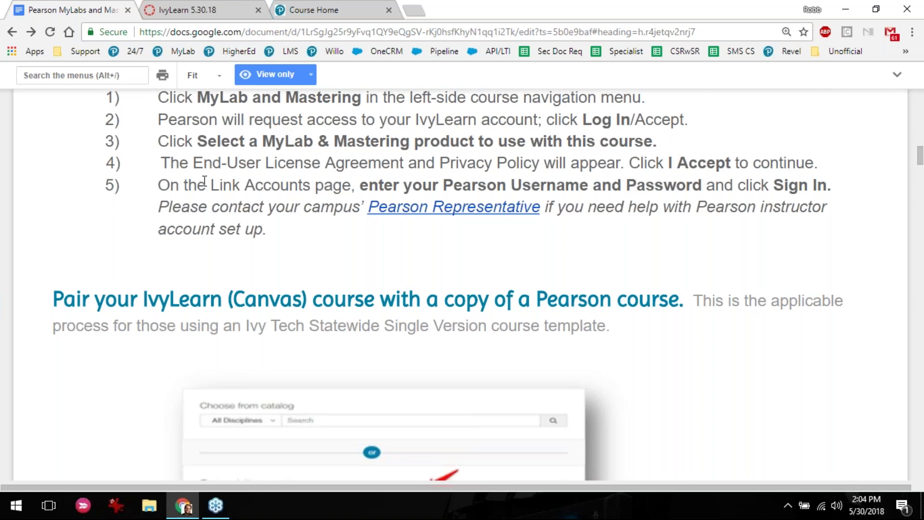
- Read the instructions for pairing the IvyLearn course with a Pearson course copy, including the course type, name, dates and processing time notes
scroll(206, 183, down, 3)
scroll(212, 195, down, 1)
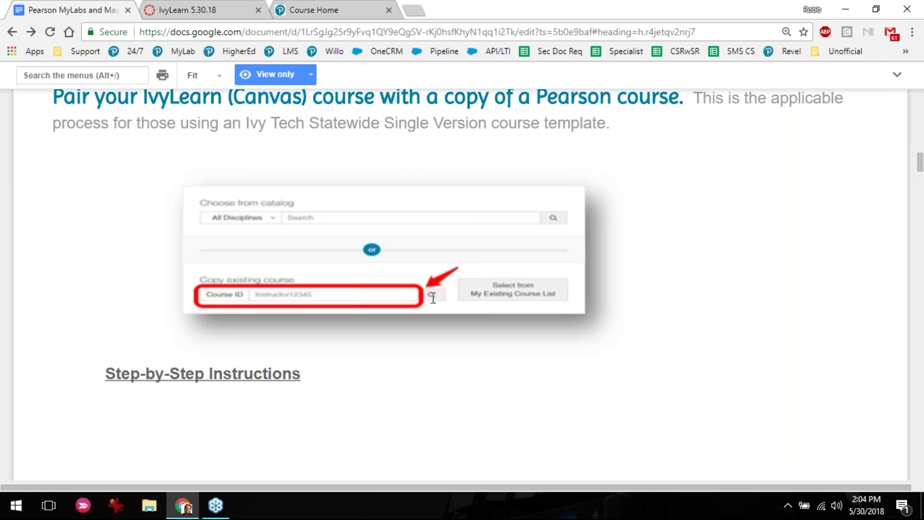
scroll(171, 282, down, 8)
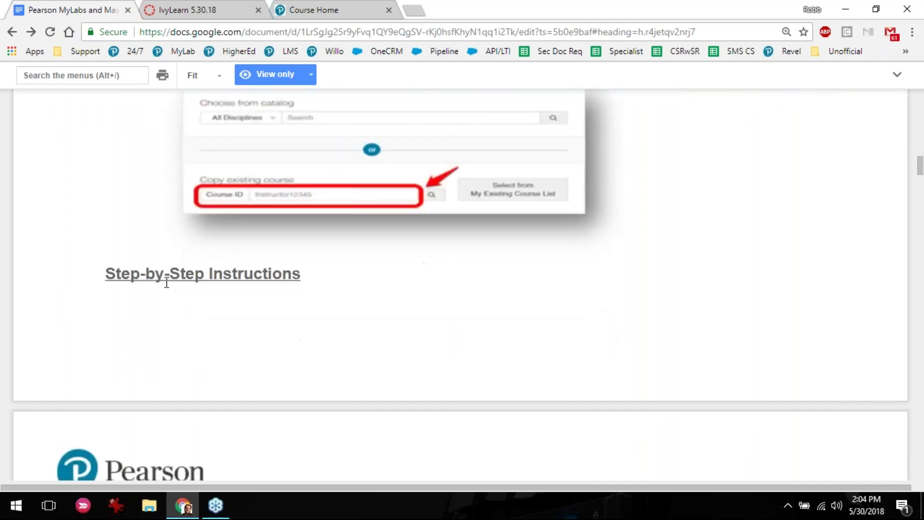
scroll(166, 282, down, 3)
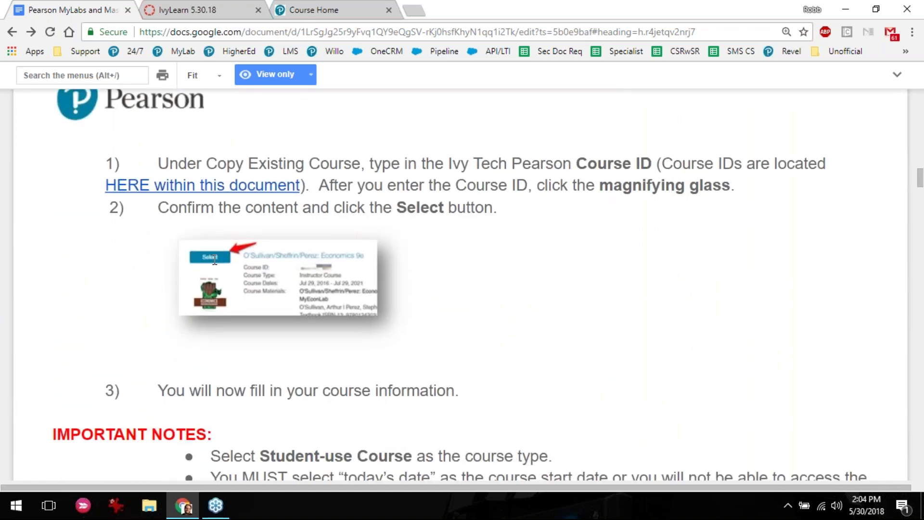
scroll(216, 269, down, 3)
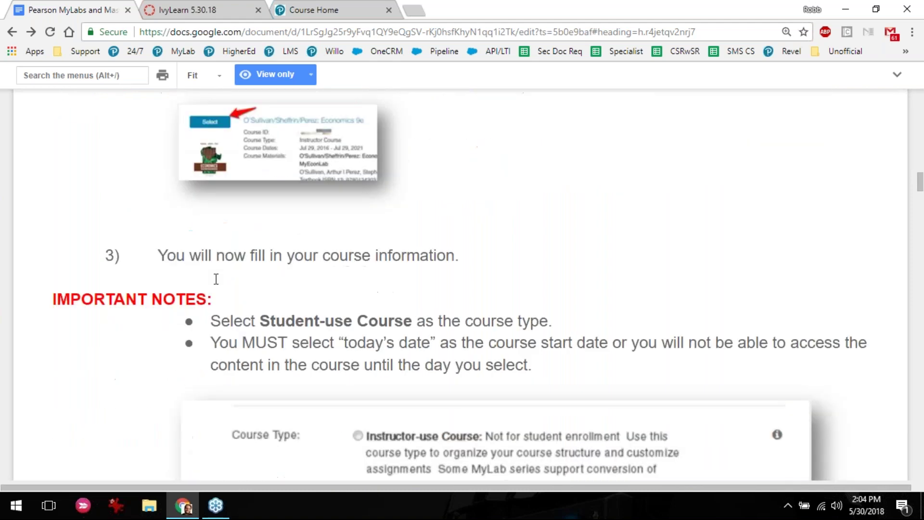
scroll(216, 279, down, 1)
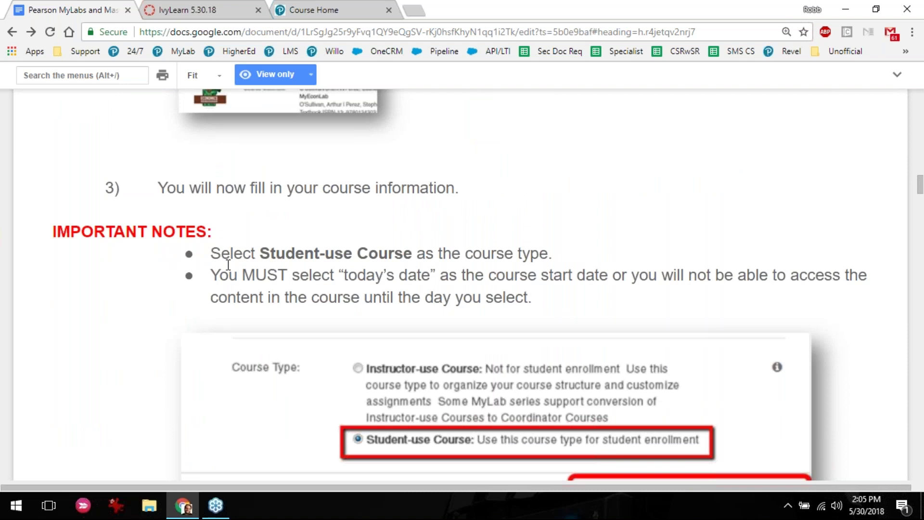
scroll(227, 264, down, 7)
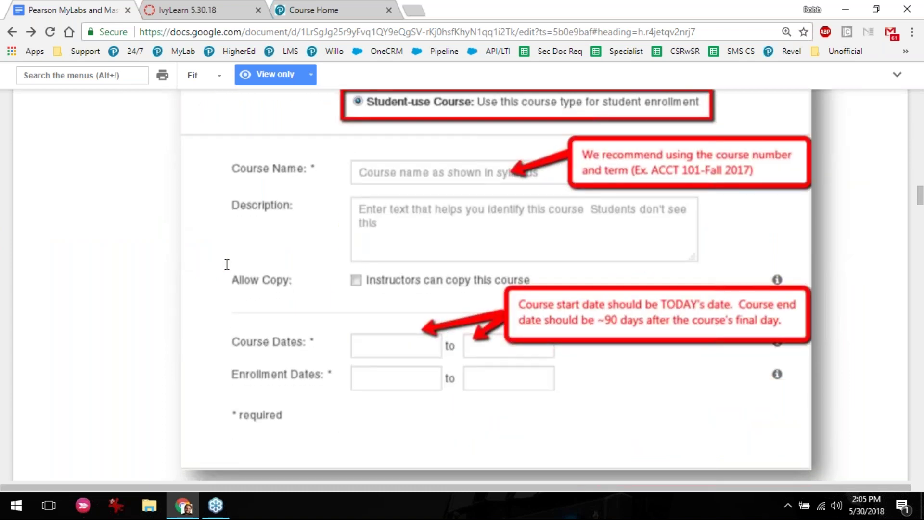
scroll(226, 264, down, 3)
scroll(230, 262, up, 1)
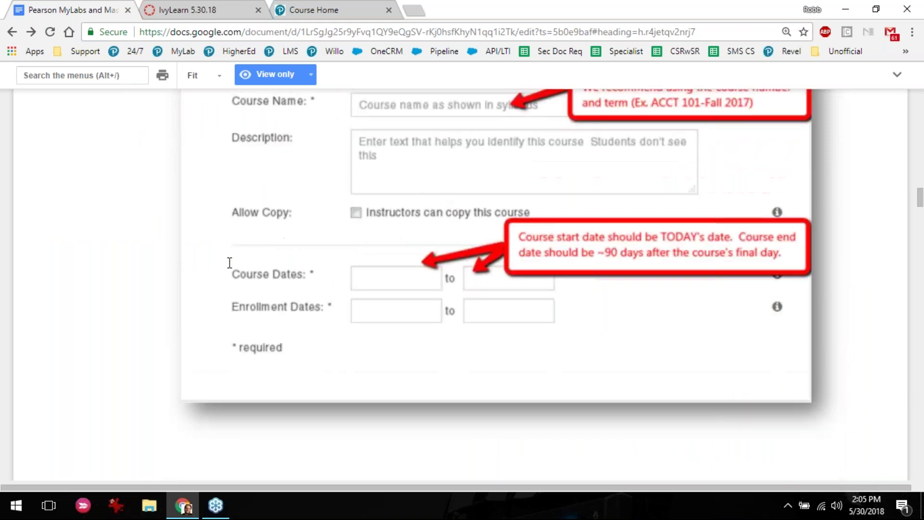
scroll(232, 262, down, 8)
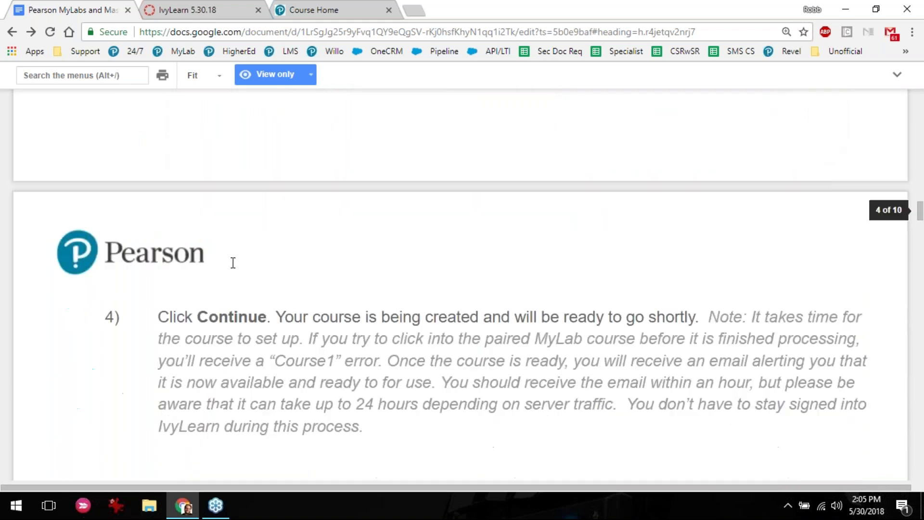
scroll(233, 262, down, 1)
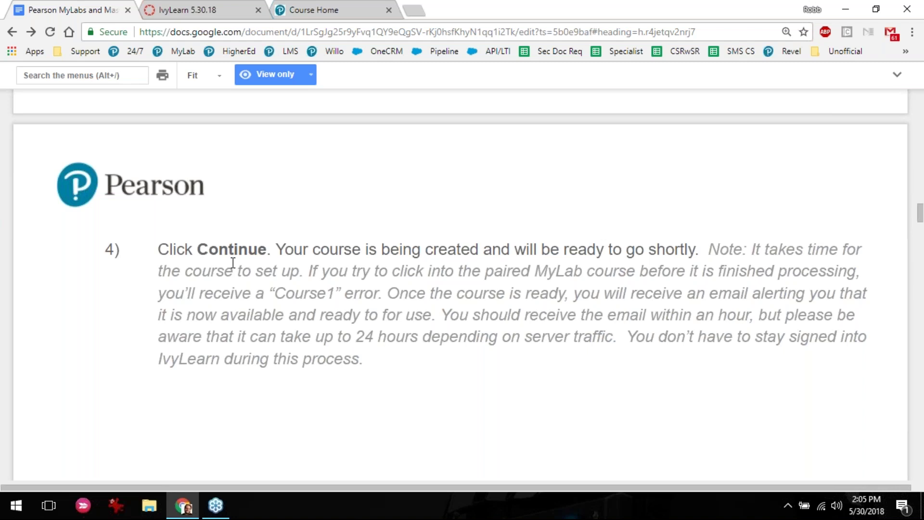
scroll(233, 262, down, 2)
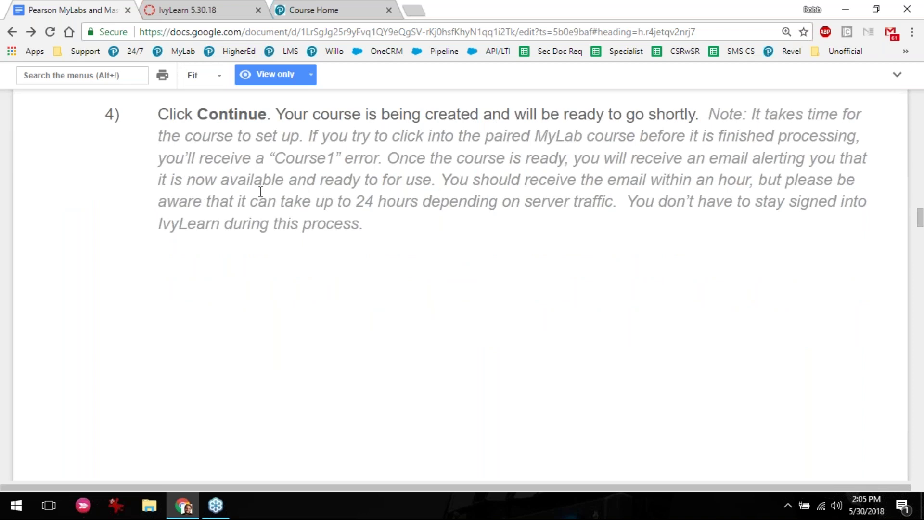
scroll(262, 192, up, 1)
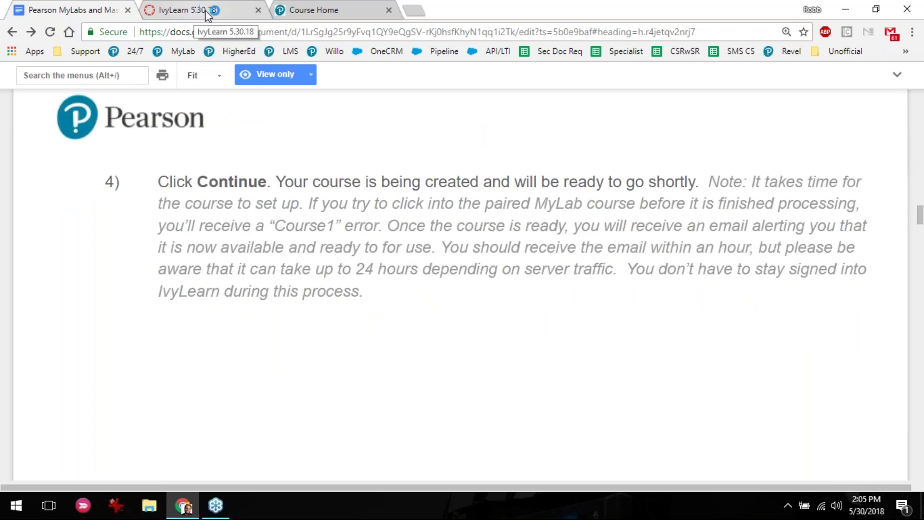
- Go back to the Course IDs table and copy the Pearson Course ID listed for ACCT 101
scroll(286, 237, up, 20)
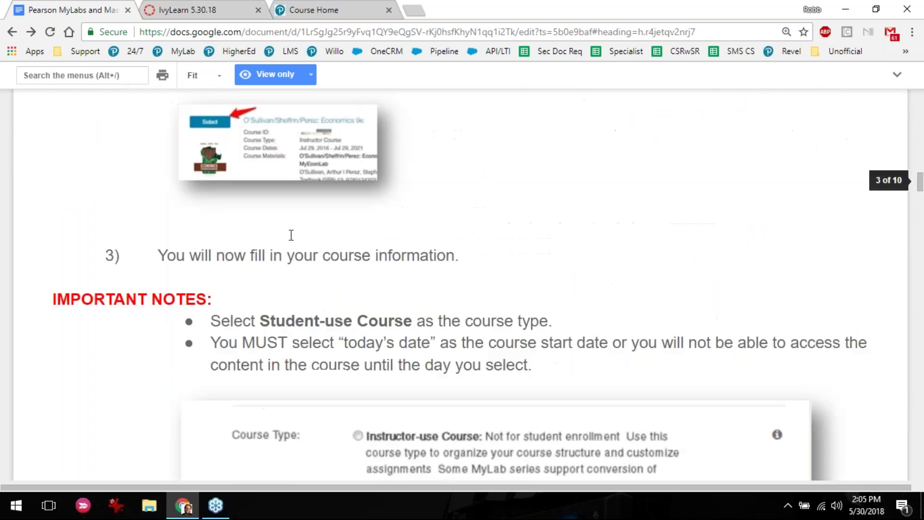
scroll(292, 234, up, 8)
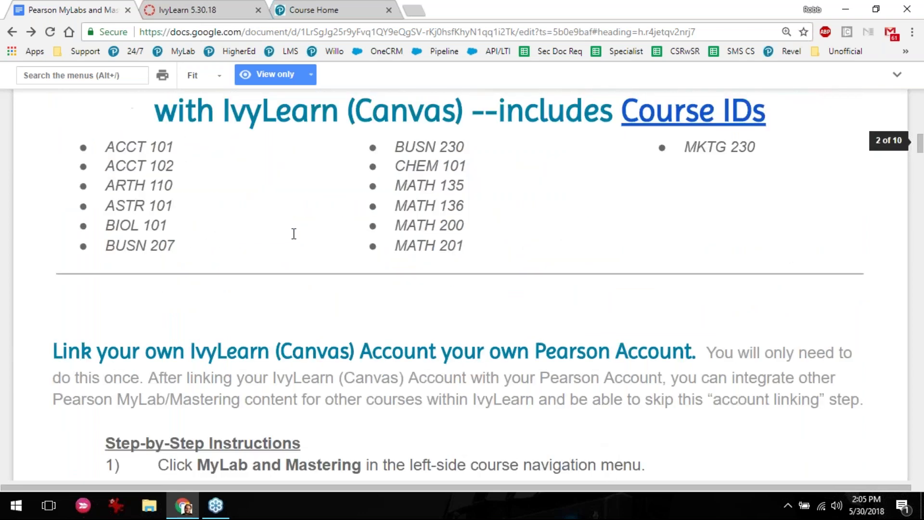
click(646, 229)
drag(375, 218, 267, 215)
key(ctrl+c)
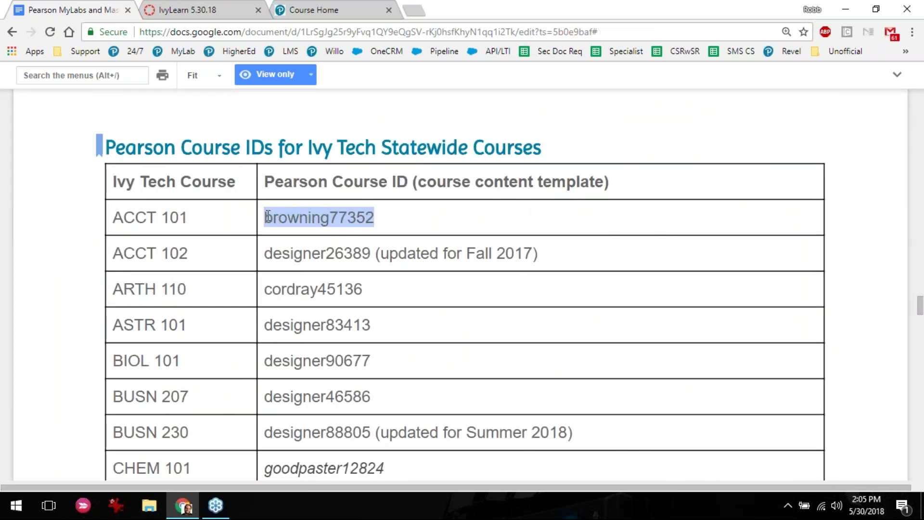
- Switch to the IvyLearn 5.30.18 course, open MyLab and Mastering, and start creating or copying a Pearson course
click(213, 8)
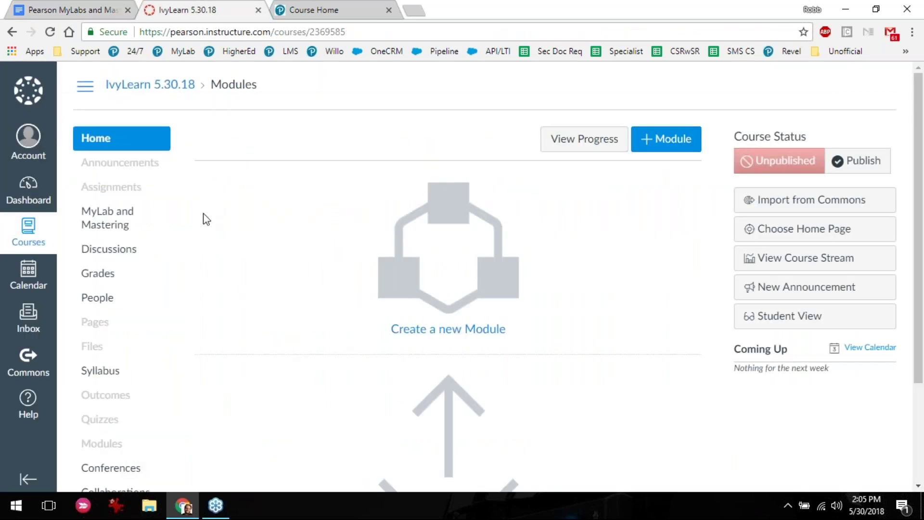
click(96, 224)
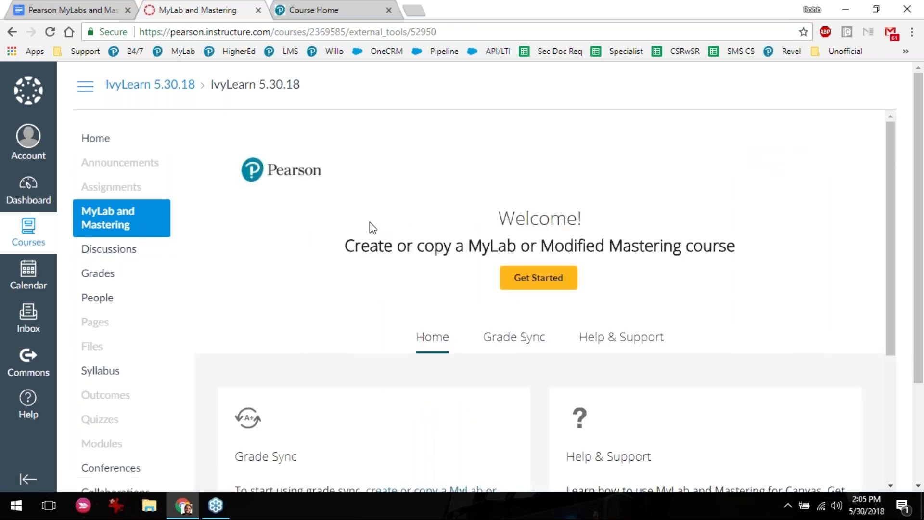
click(539, 287)
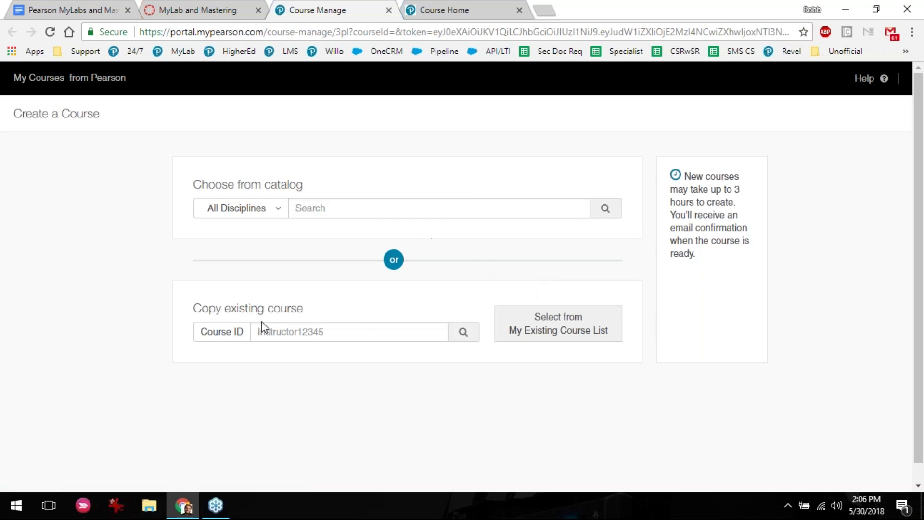
- Search for the existing course to copy using the copied ACCT 101 Course ID
click(291, 330)
key(ctrl+v)
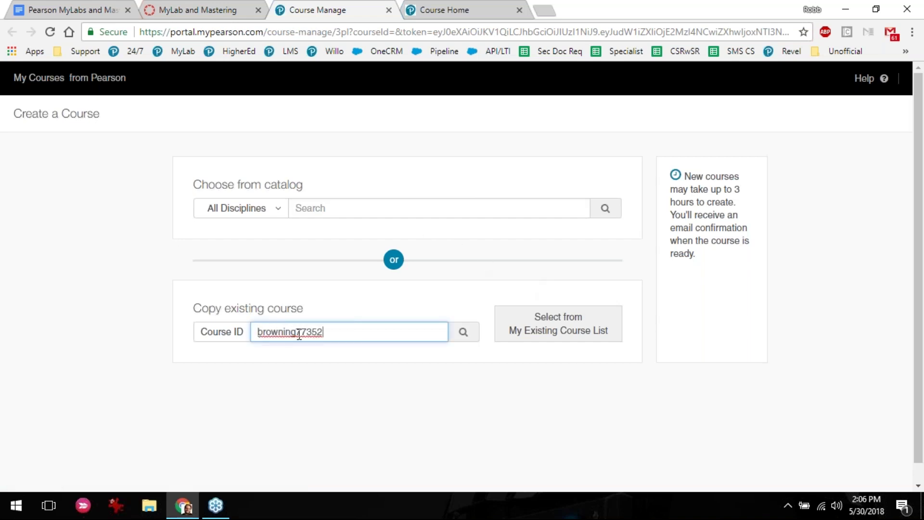
click(460, 334)
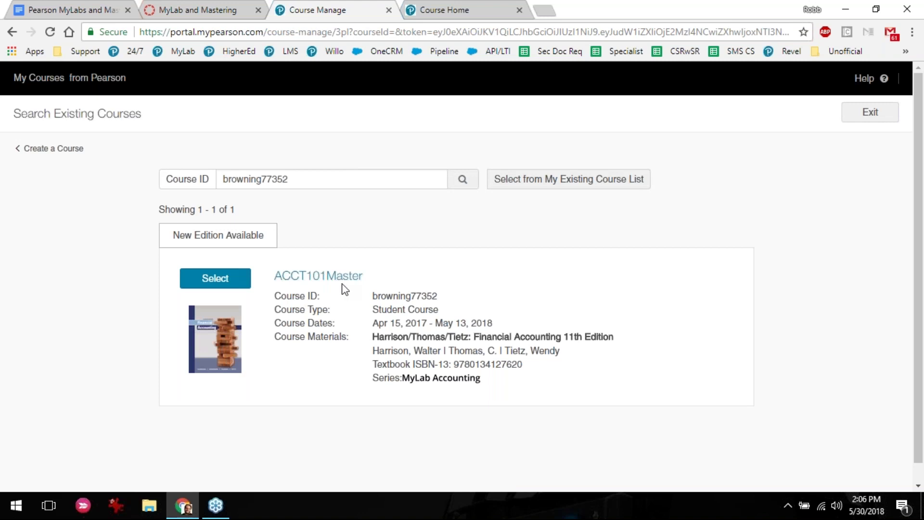
- Select the ACCT101Master course as the copy source and keep its current edition of the course materials
click(221, 282)
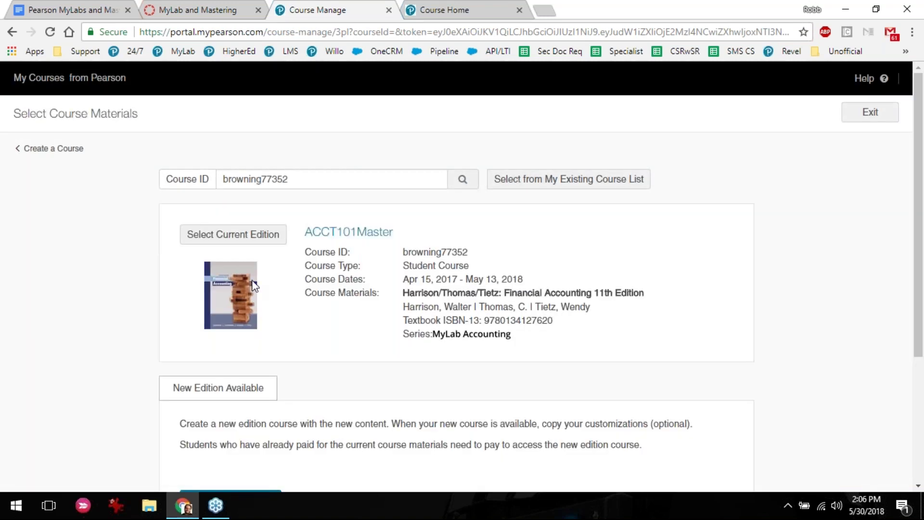
scroll(278, 284, down, 1)
scroll(278, 284, up, 1)
click(254, 237)
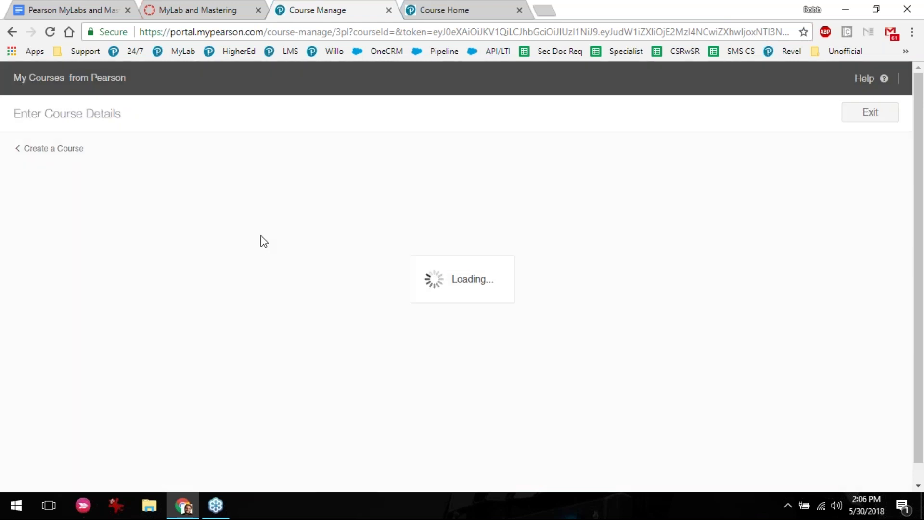
- Name the new student-use course "Acct 101 Section demo" in the course details
scroll(334, 258, down, 3)
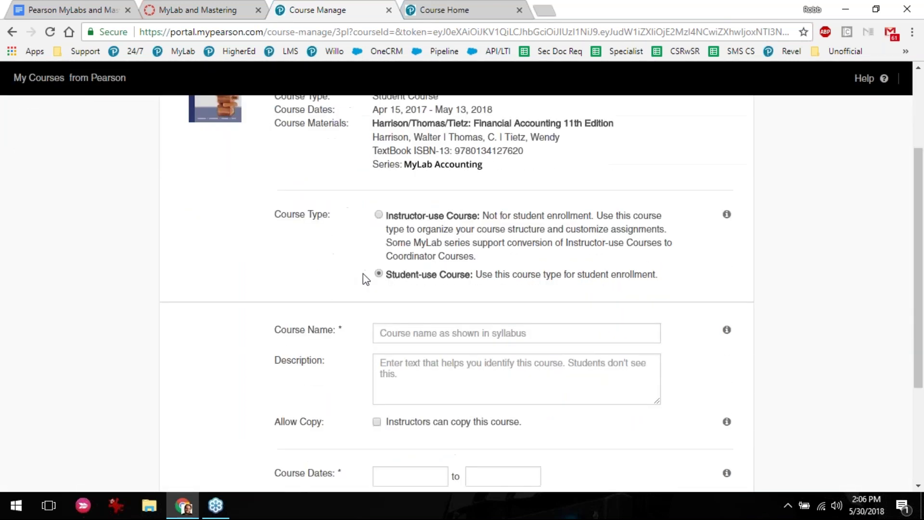
scroll(450, 283, down, 2)
click(435, 268)
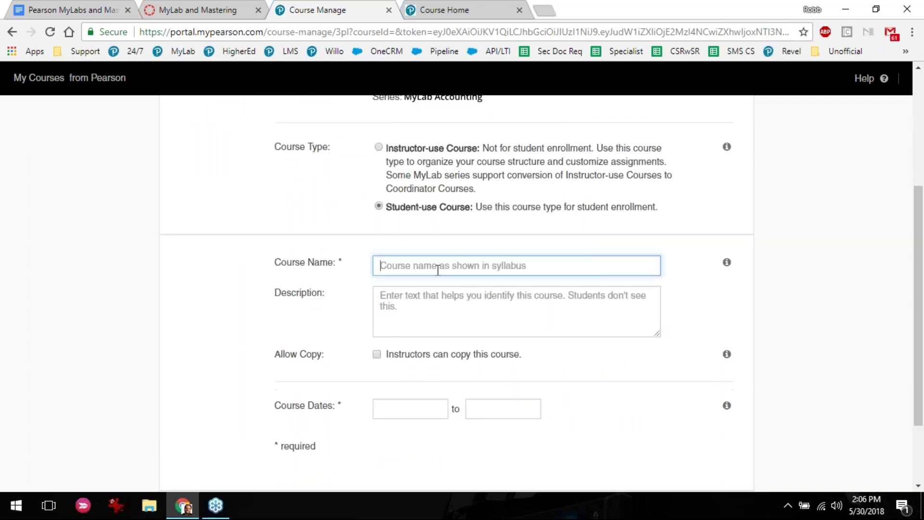
text(Acct 1)
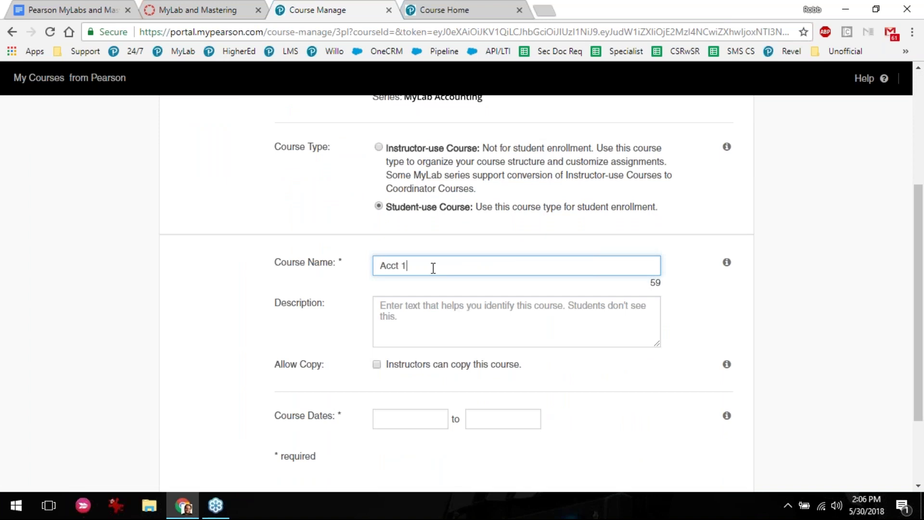
text(01 Section demo)
scroll(337, 247, down, 1)
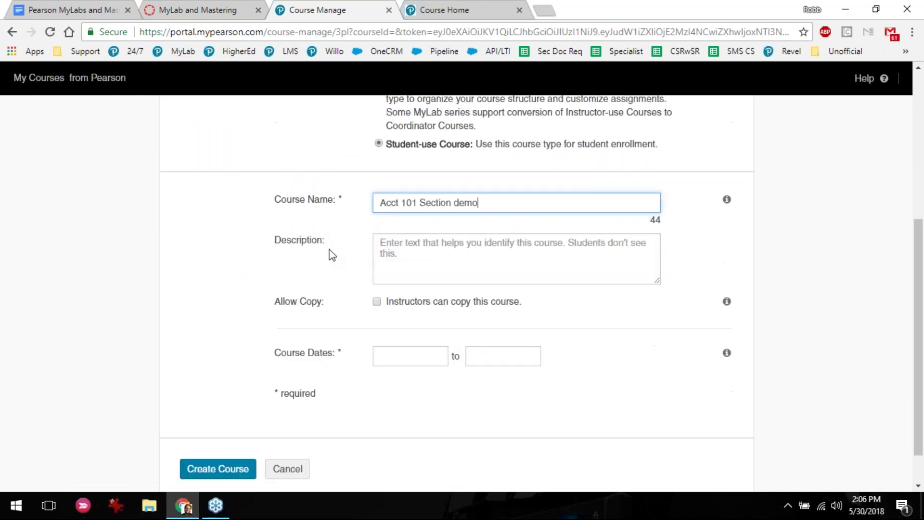
- Set the start date of the Acct 101 Section demo course to May 30, 2018
scroll(336, 248, down, 1)
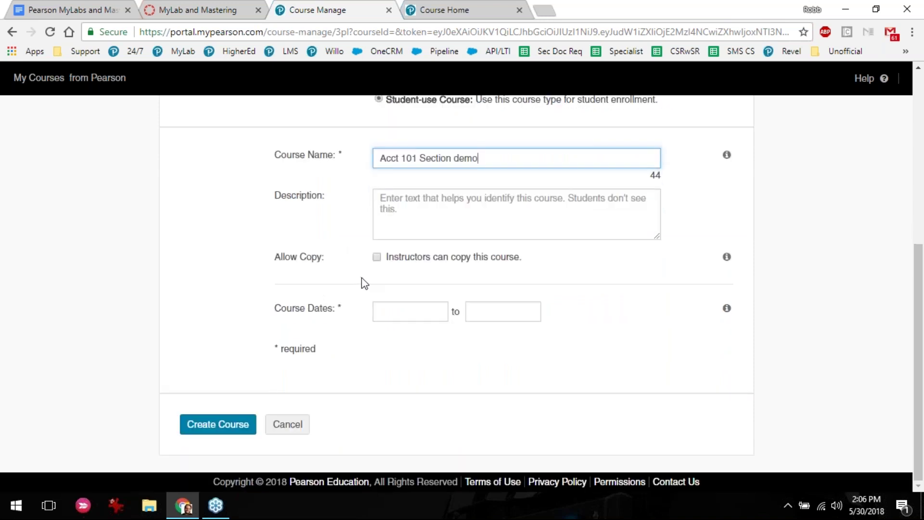
click(411, 310)
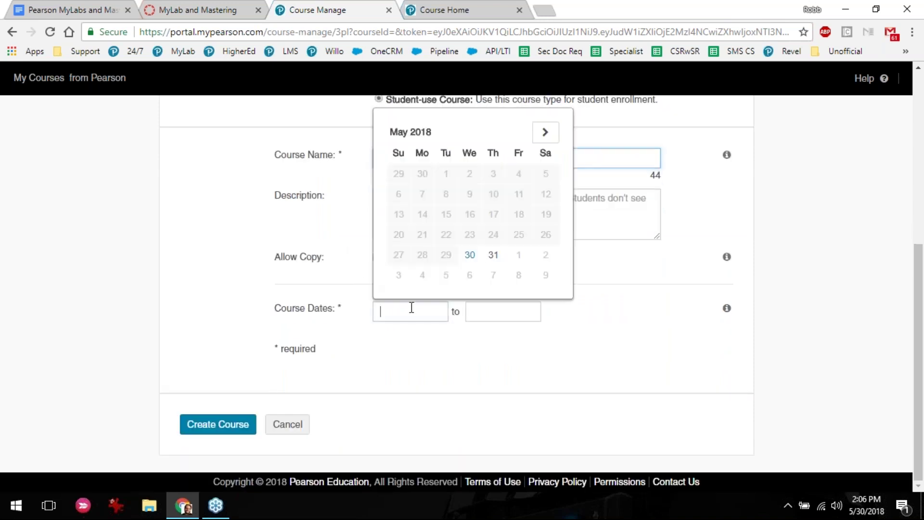
click(475, 259)
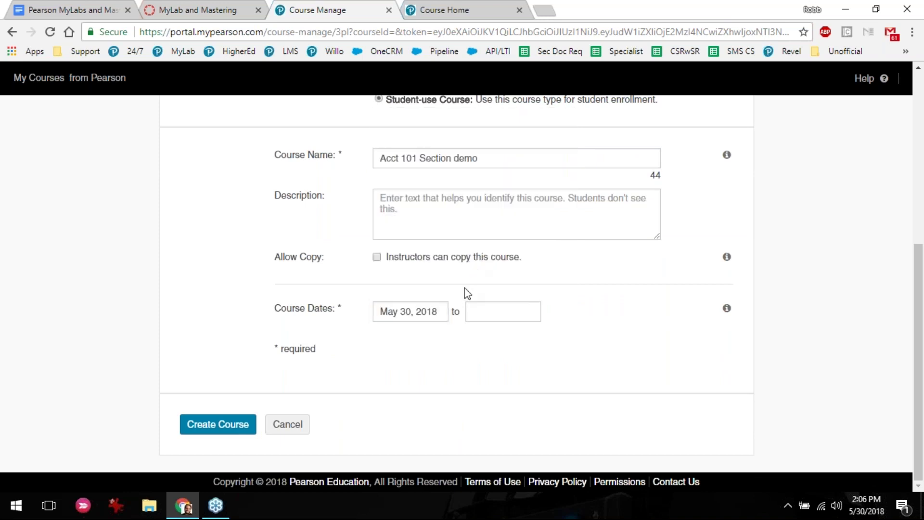
- Set the course end date to Nov 30, 2018 and create the course
click(492, 315)
click(637, 131)
click(637, 132)
click(637, 132)
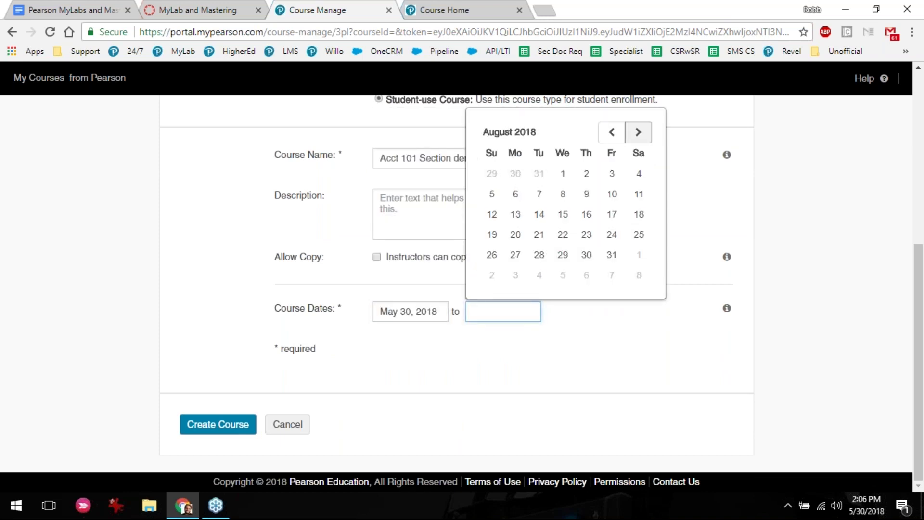
click(638, 132)
click(638, 132)
click(637, 132)
click(610, 257)
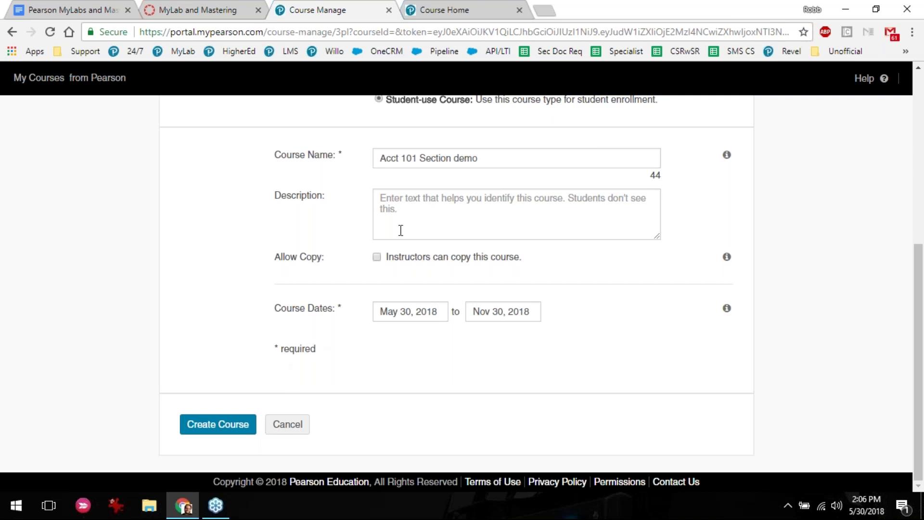
click(221, 427)
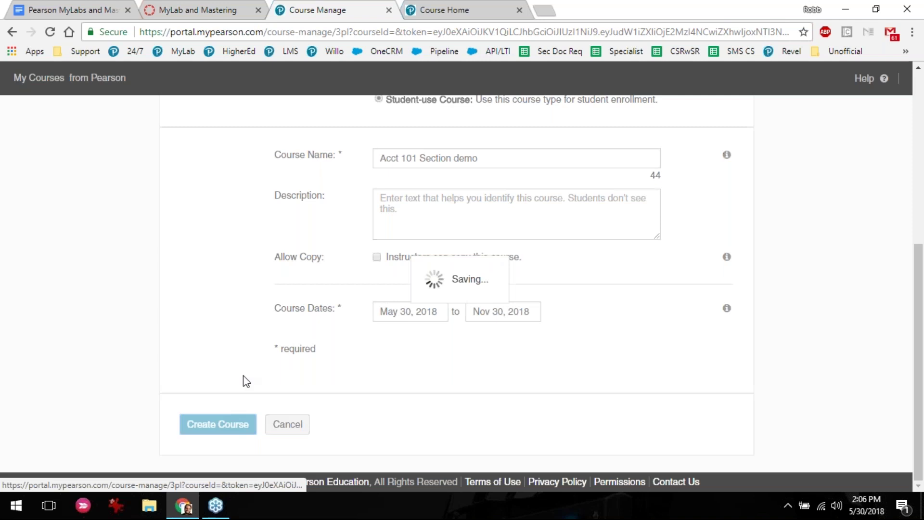
mouse_move(80, 114)
mouse_down()
mouse_move(47, 114)
mouse_move(77, 114)
mouse_up()
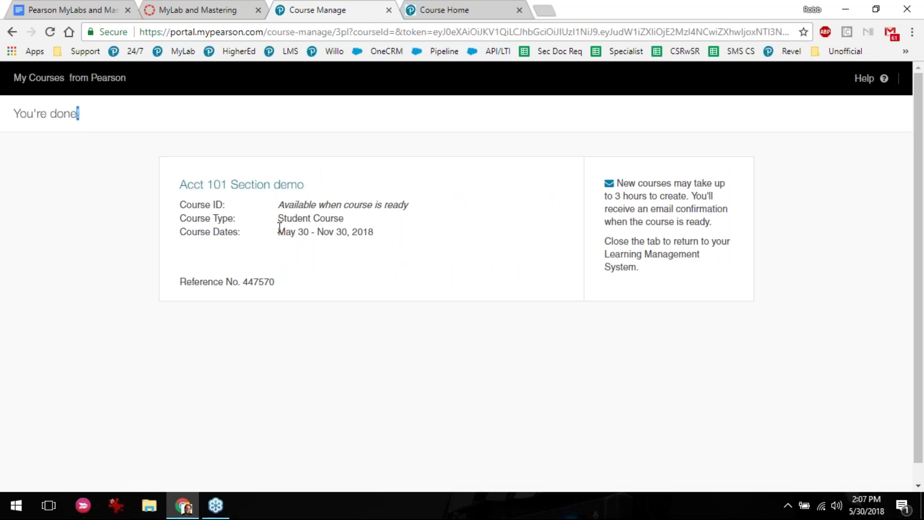
- Return to the IvyLearn 5.30.18 course, reload MyLab and Mastering, and examine the Grade Sync settings and items to sync
click(204, 5)
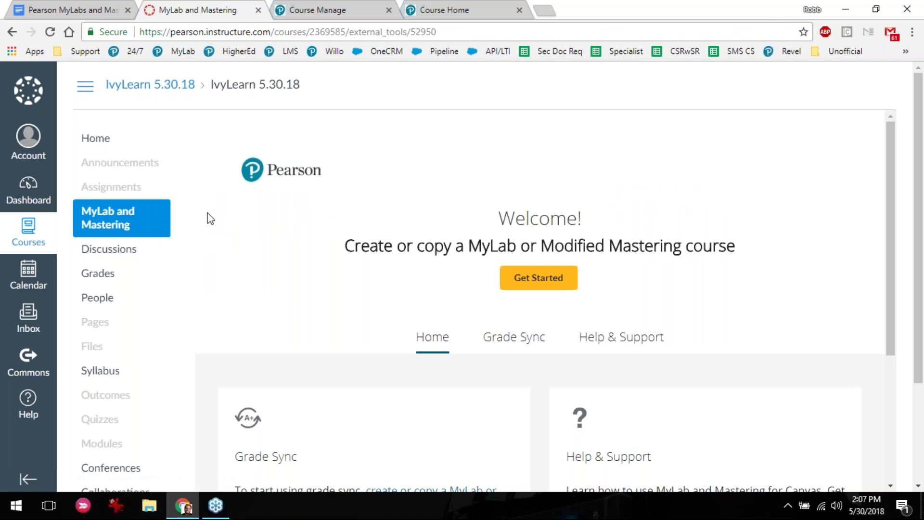
click(102, 222)
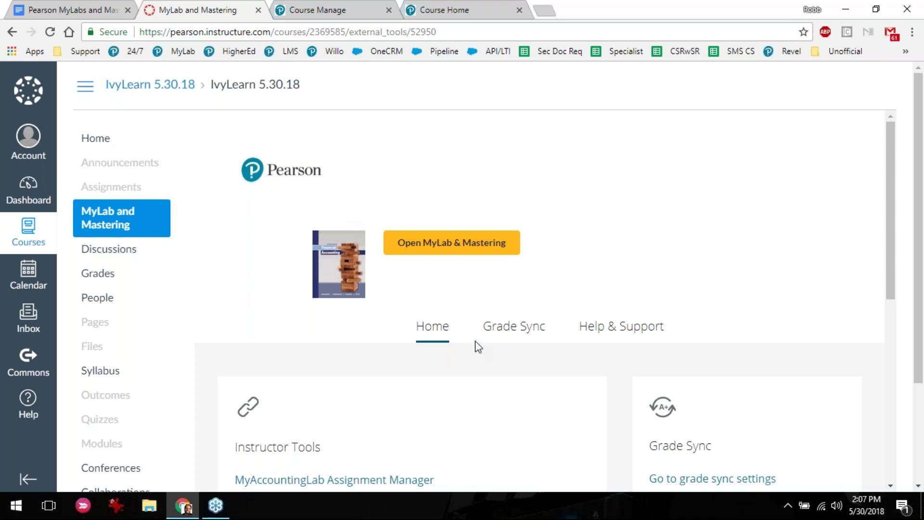
click(514, 331)
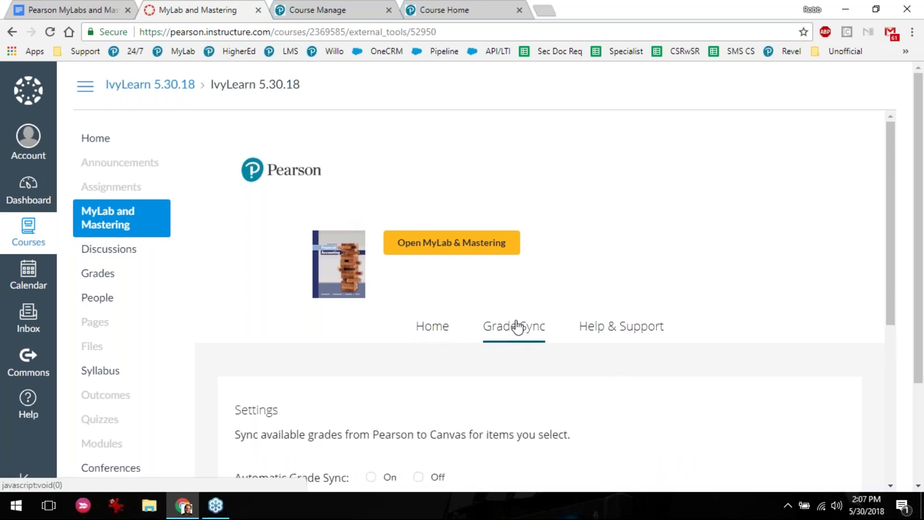
scroll(510, 319, down, 3)
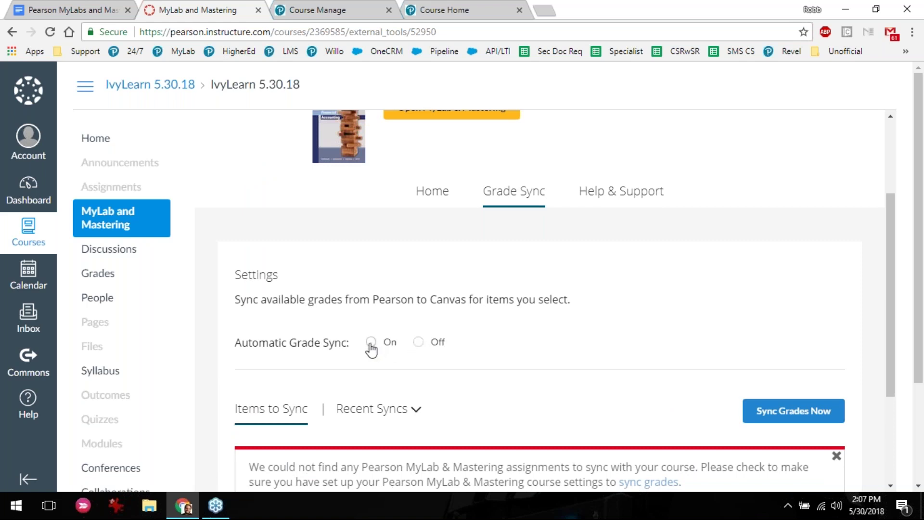
scroll(368, 339, down, 3)
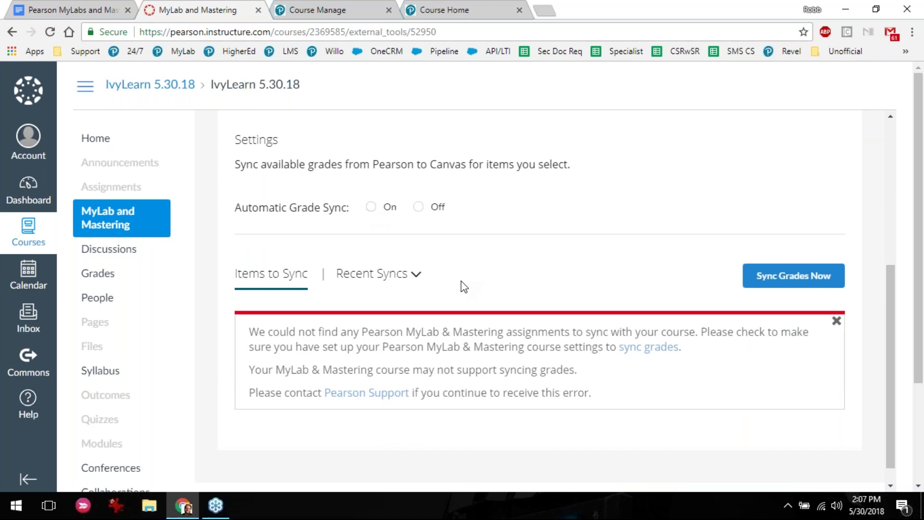
scroll(484, 342, up, 4)
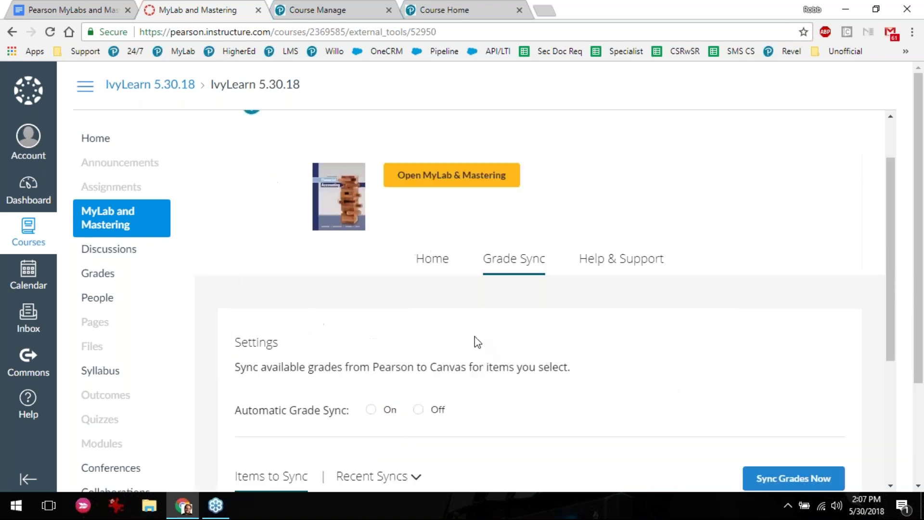
scroll(478, 342, up, 2)
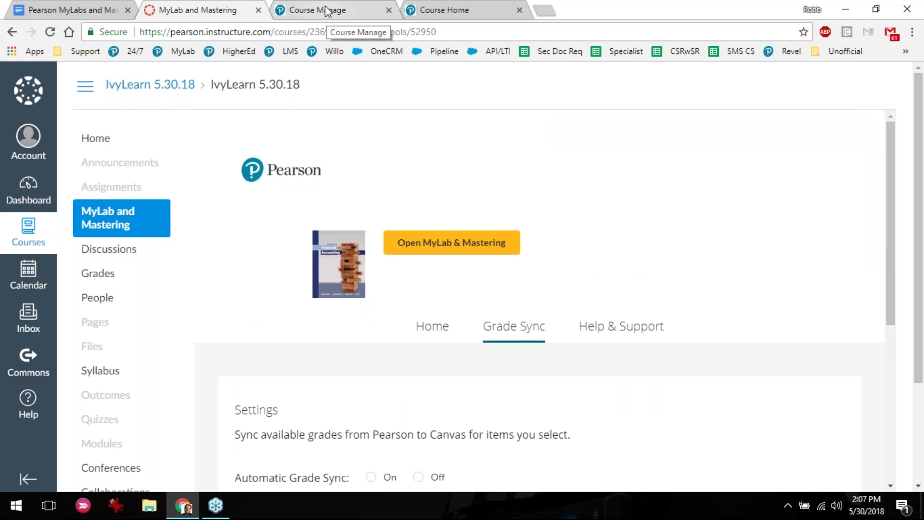
- Switch to the Google Docs guide and review the Grade Sync instructions in its Standard Integration section
click(99, 6)
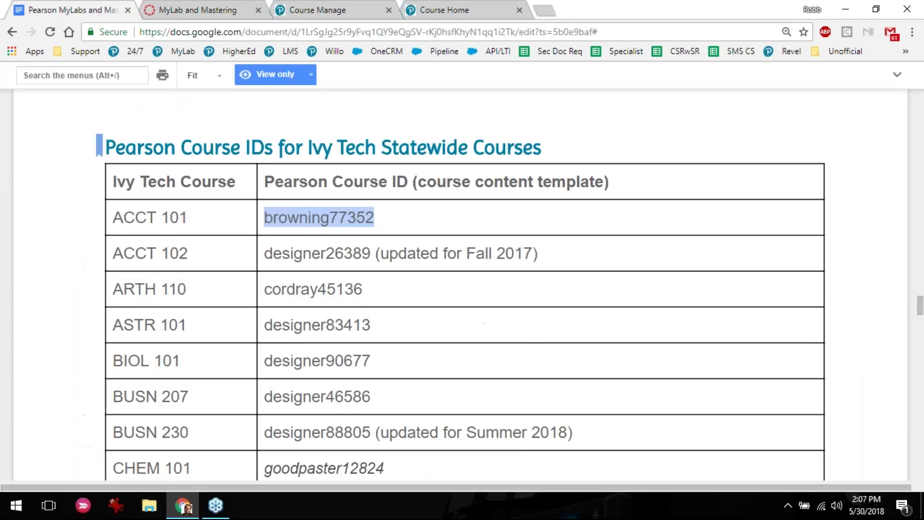
click(12, 32)
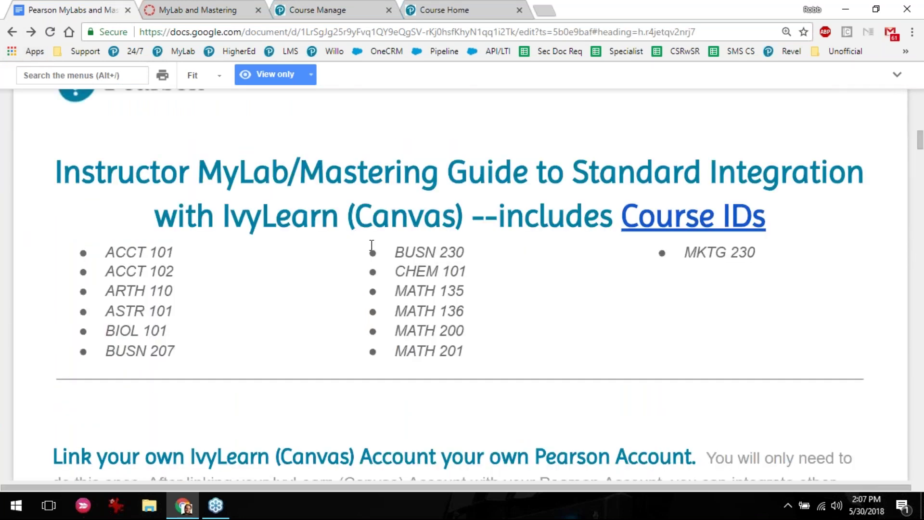
scroll(372, 245, down, 3)
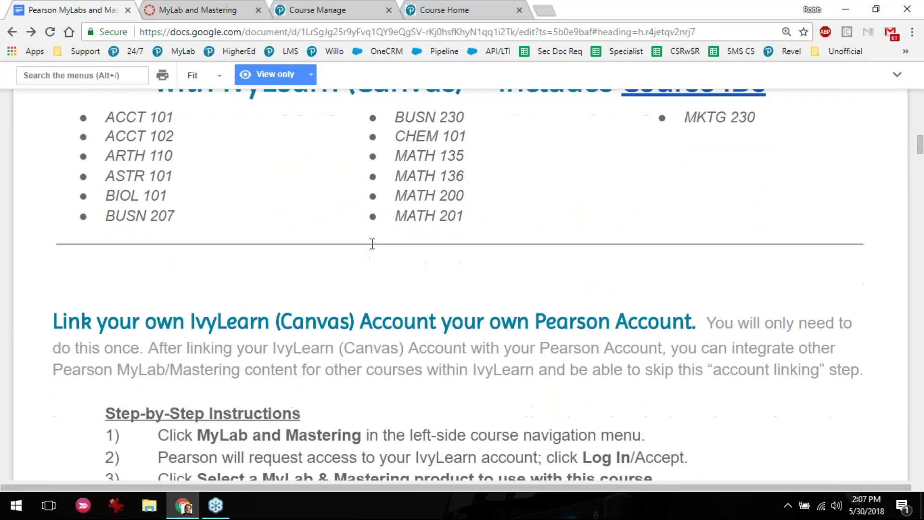
scroll(372, 241, down, 15)
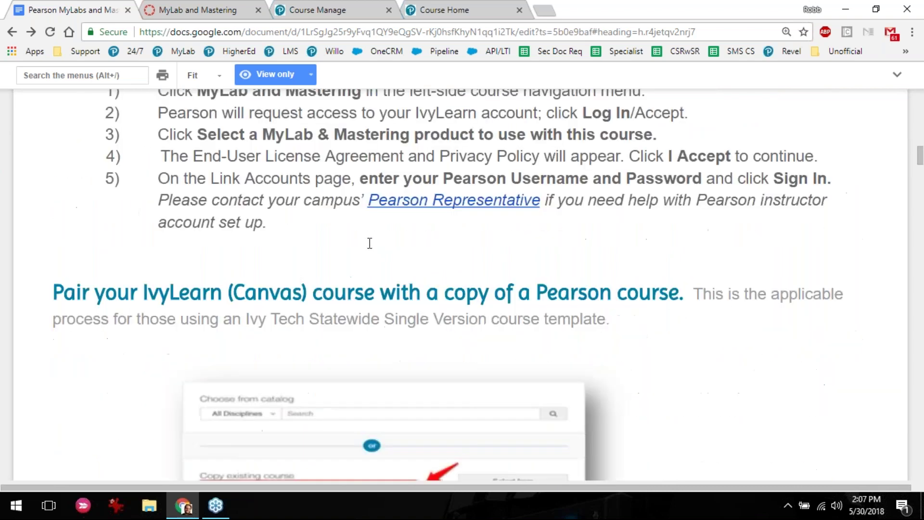
scroll(371, 242, down, 15)
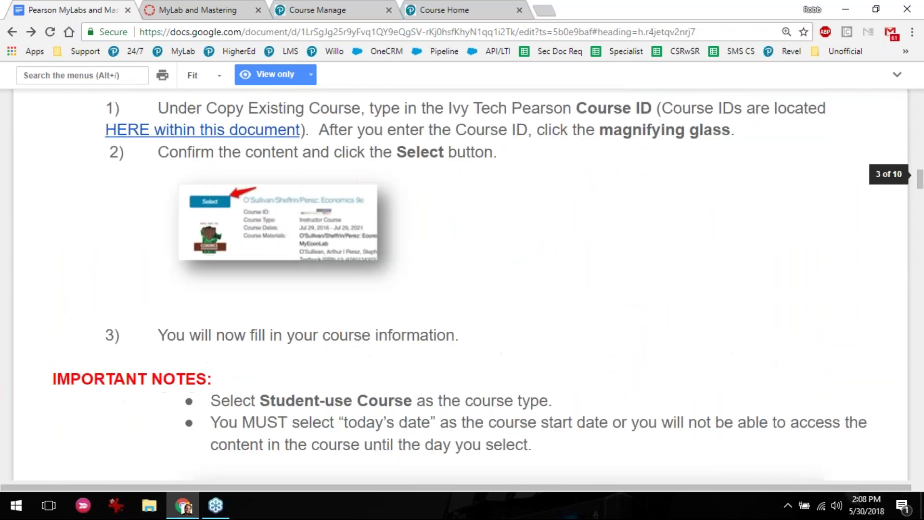
scroll(372, 231, down, 15)
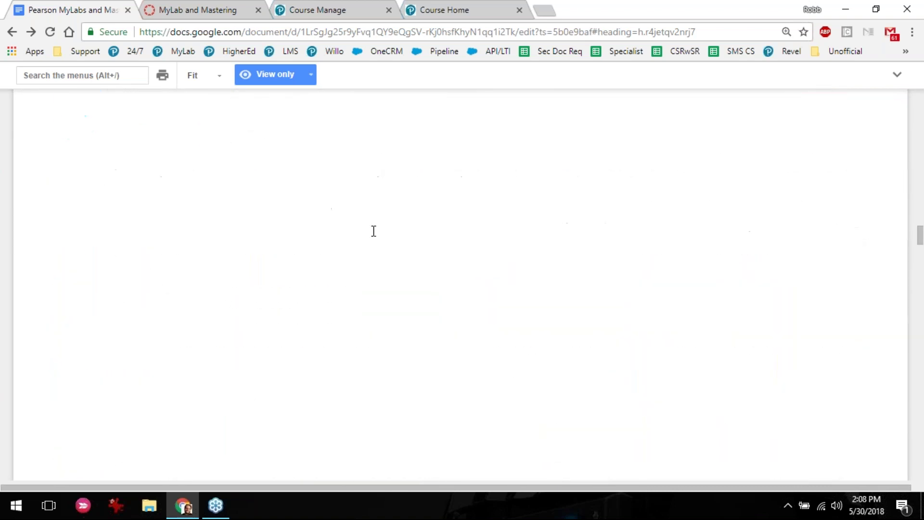
scroll(373, 232, down, 5)
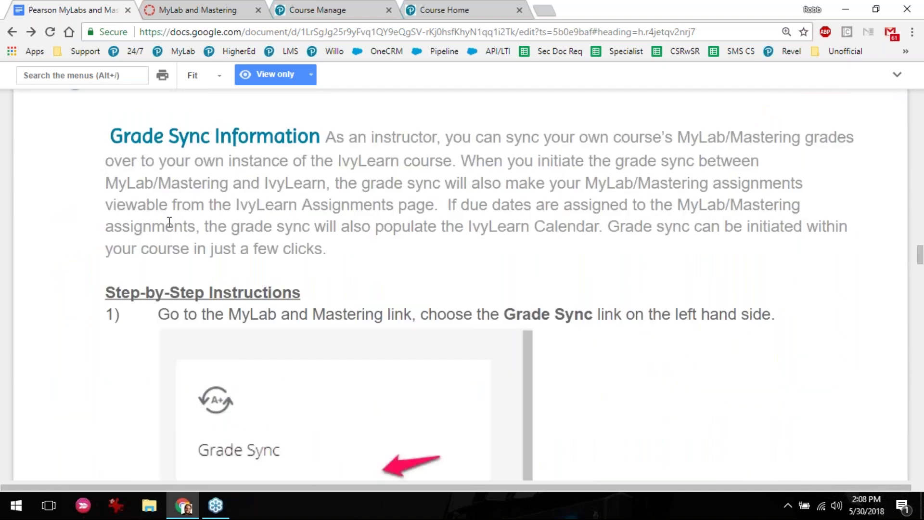
scroll(202, 231, down, 6)
scroll(212, 240, down, 7)
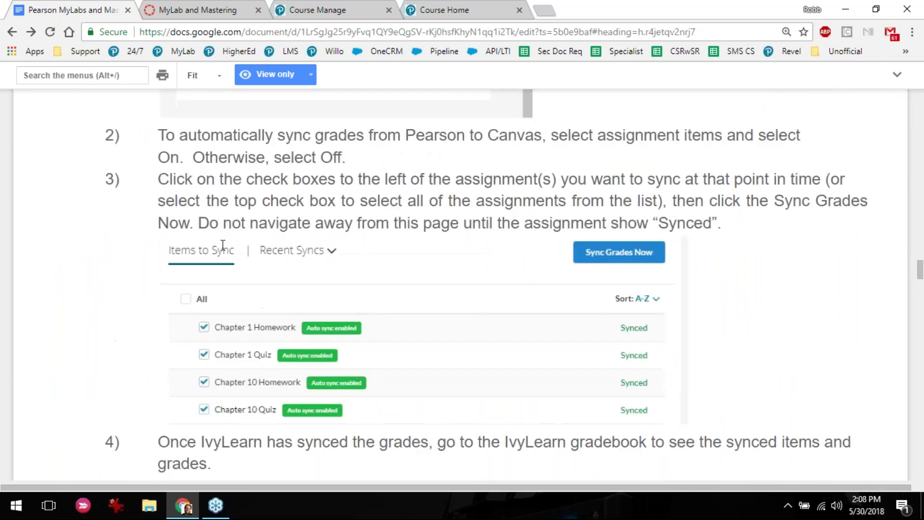
- Go back to the guide's integration overview and open the setup instructions for IncludED Integration
click(12, 32)
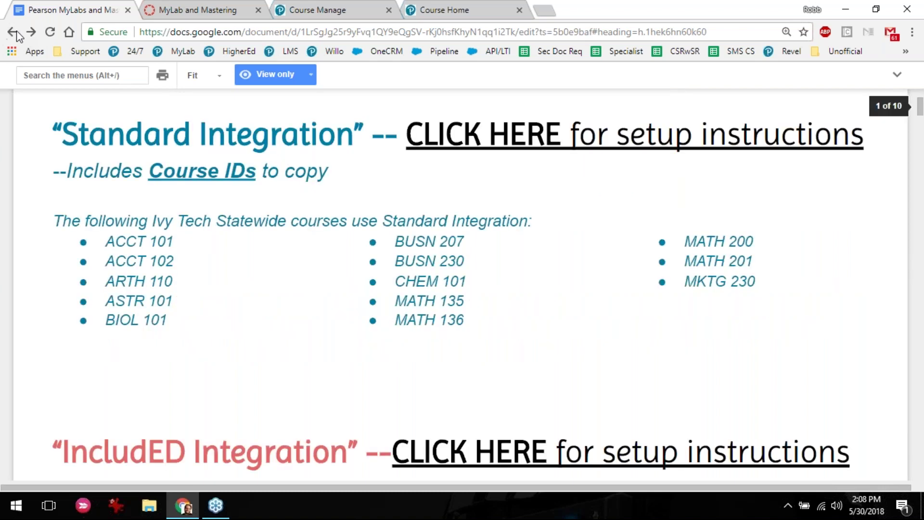
scroll(397, 217, down, 4)
click(456, 290)
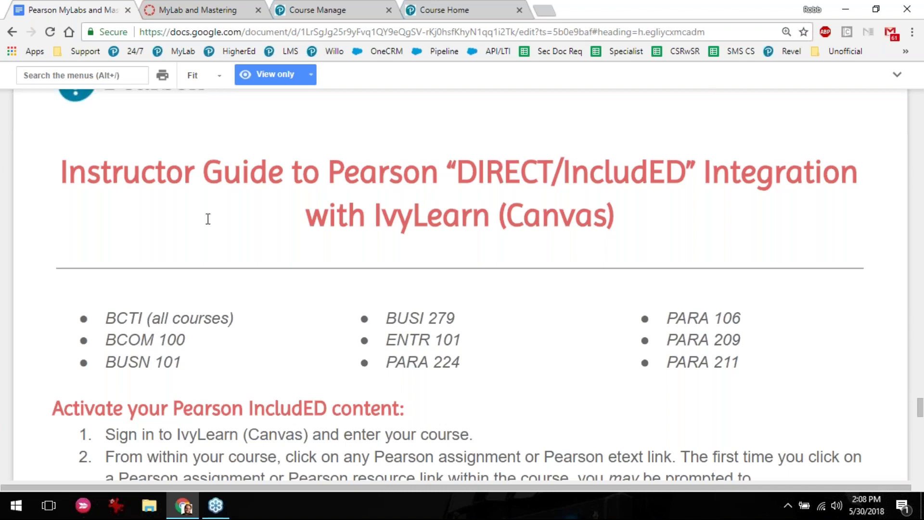
- Review how to activate, browse and adjust Pearson IncludED content in the instructor guide
scroll(208, 219, down, 3)
scroll(216, 229, down, 3)
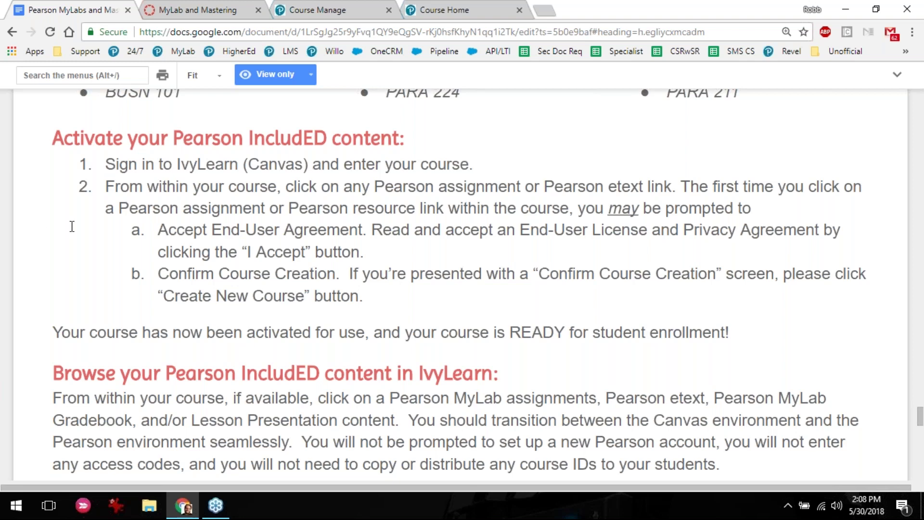
scroll(72, 226, down, 3)
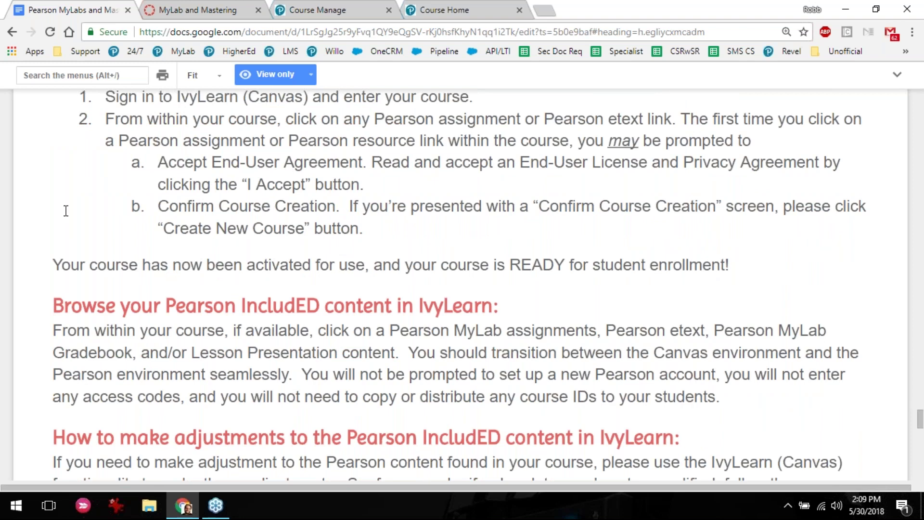
scroll(65, 209, down, 5)
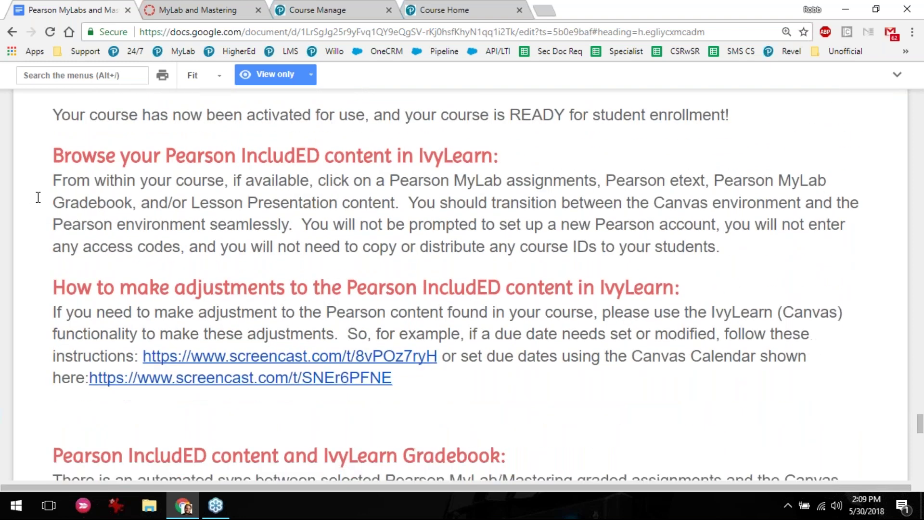
scroll(40, 196, down, 1)
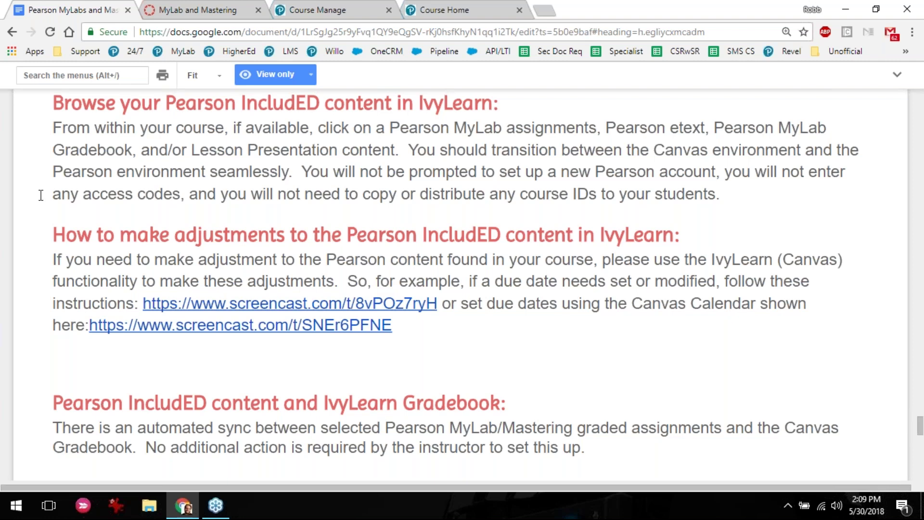
scroll(35, 199, down, 1)
scroll(35, 200, up, 1)
scroll(35, 200, down, 1)
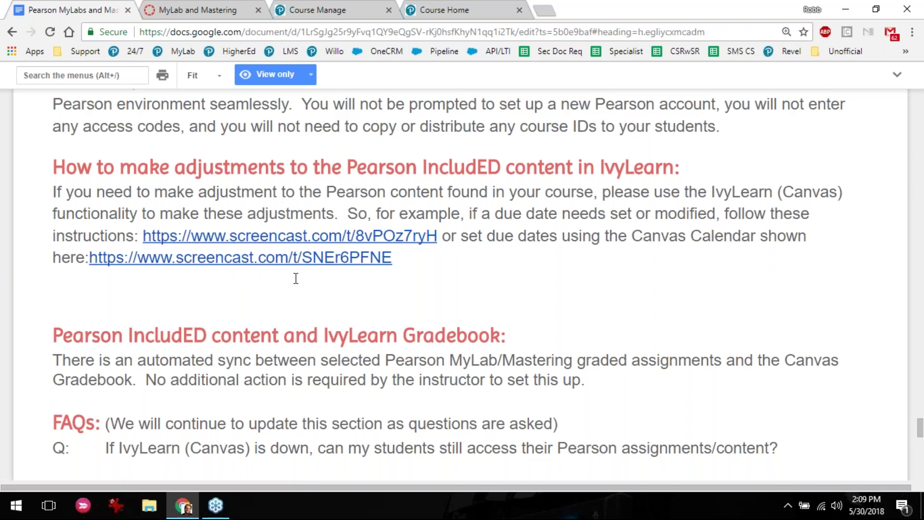
- Review the guide's IvyLearn Gradebook section, the FAQs and the list of Pearson Representatives for Ivy Tech
scroll(296, 278, down, 3)
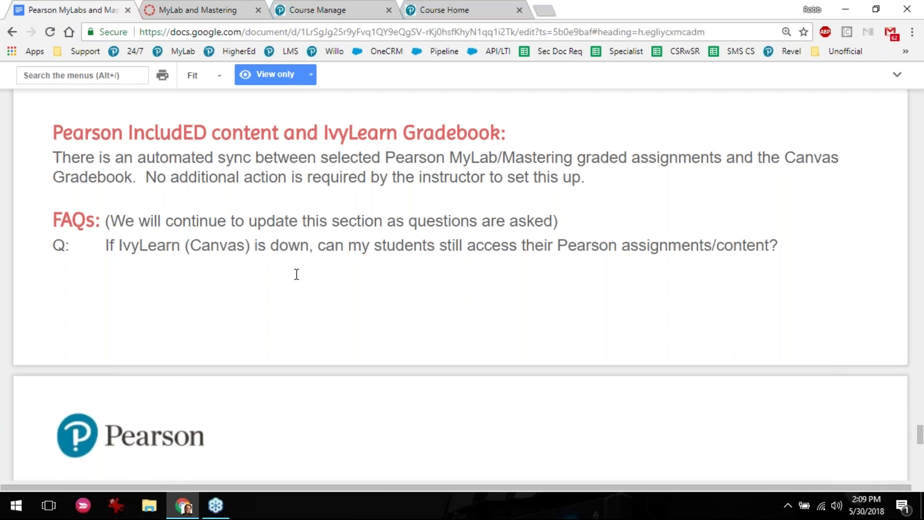
scroll(297, 277, down, 5)
scroll(301, 272, down, 1)
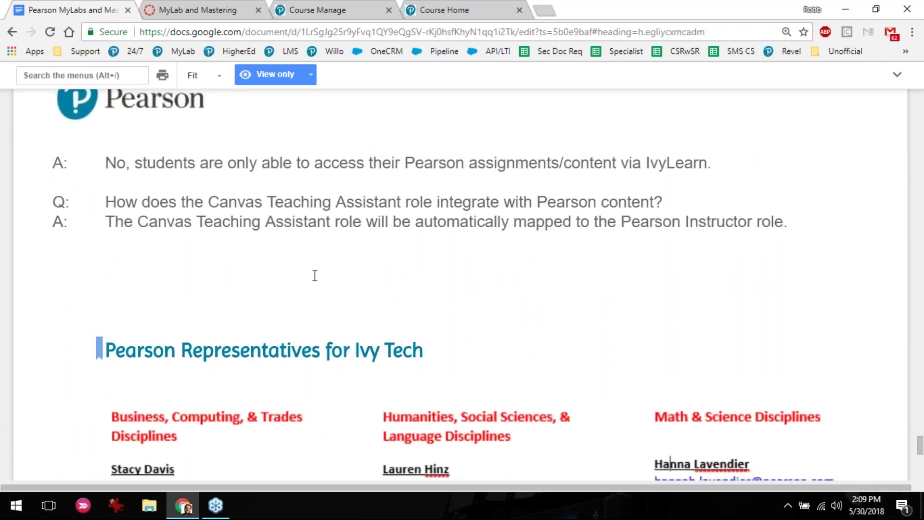
scroll(313, 275, down, 4)
scroll(322, 286, down, 1)
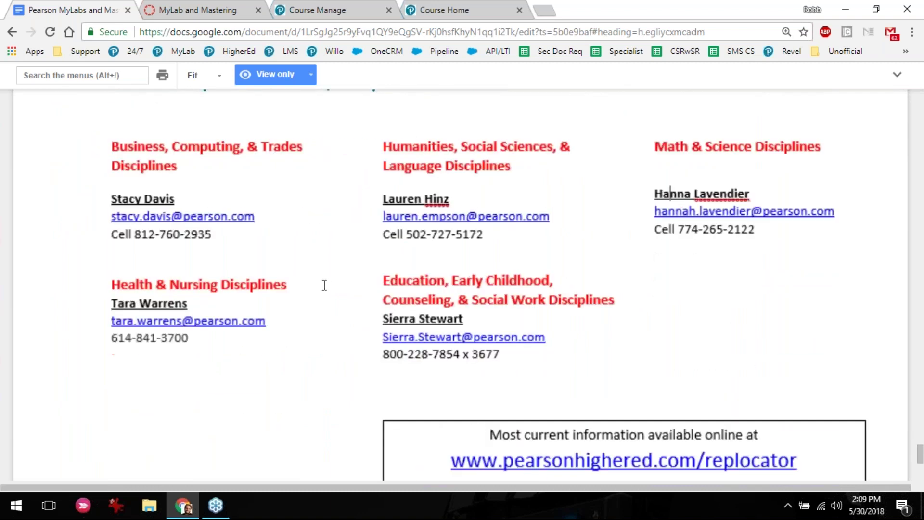
scroll(331, 285, up, 1)
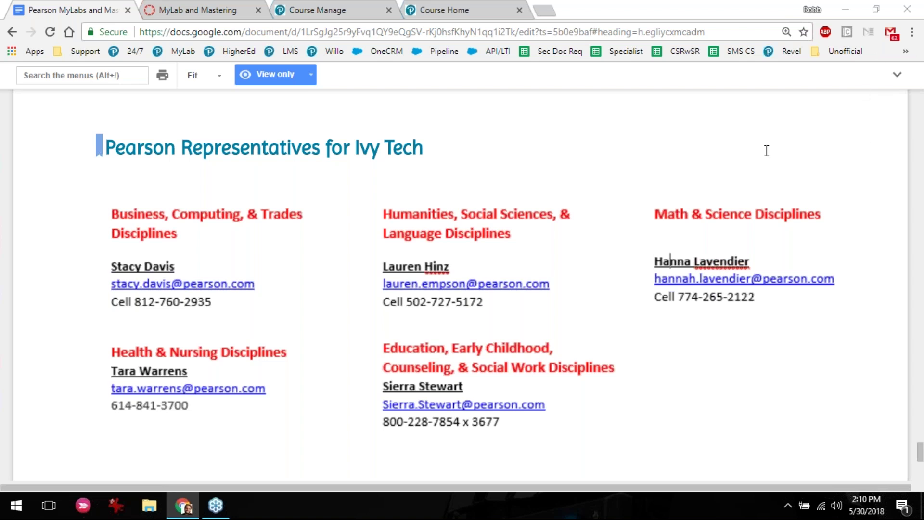
- Switch to the IvyLearn course's MyLab and Mastering page, open Grade Sync, and turn Automatic Grade Sync on
key(ctrl+Tab)
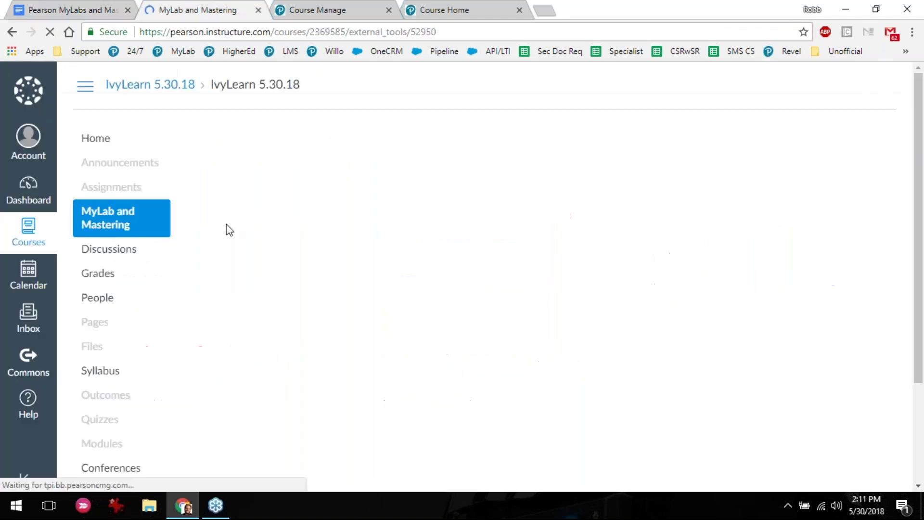
click(507, 331)
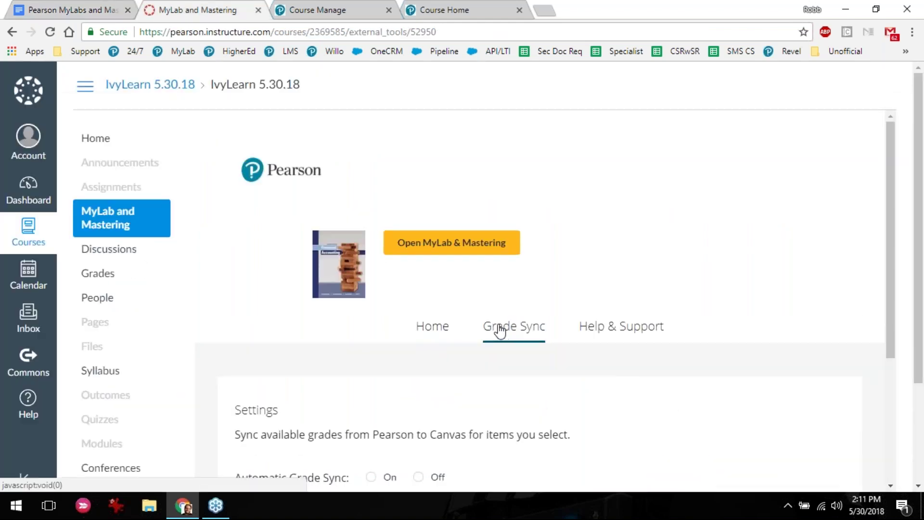
scroll(497, 332, down, 5)
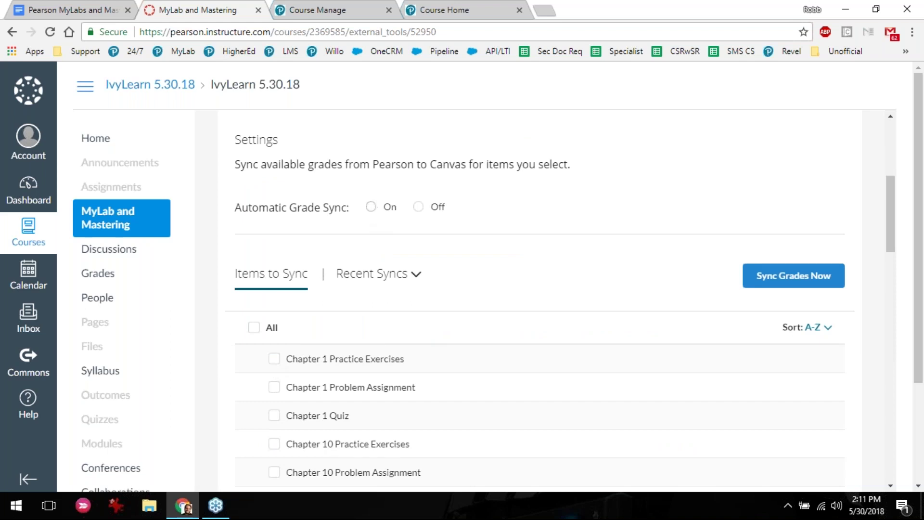
scroll(381, 215, up, 1)
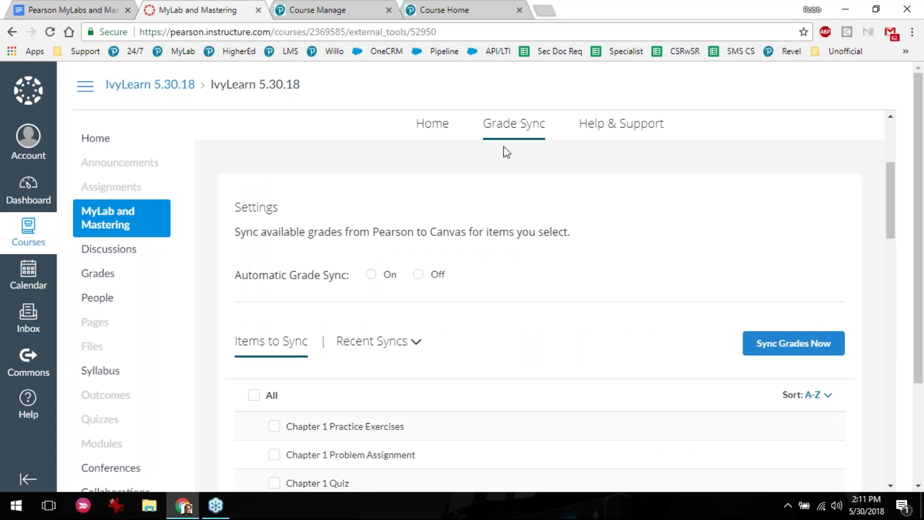
click(372, 275)
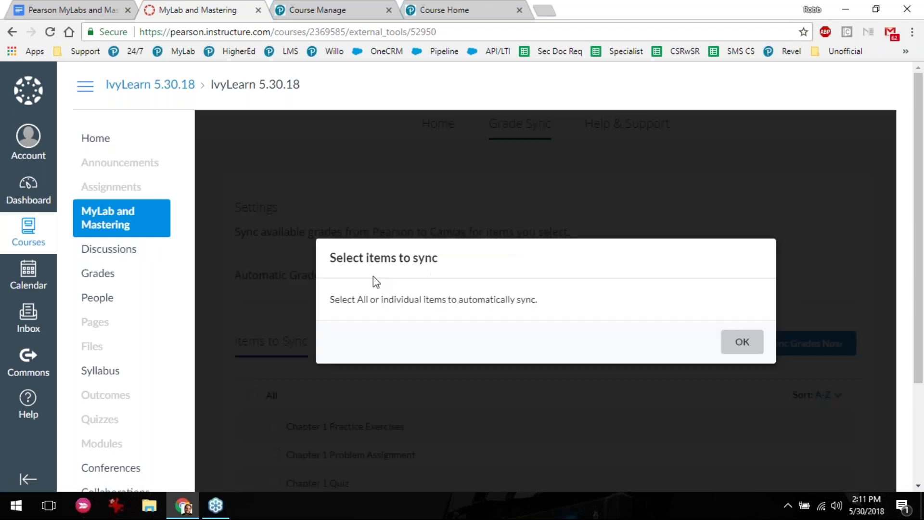
click(741, 342)
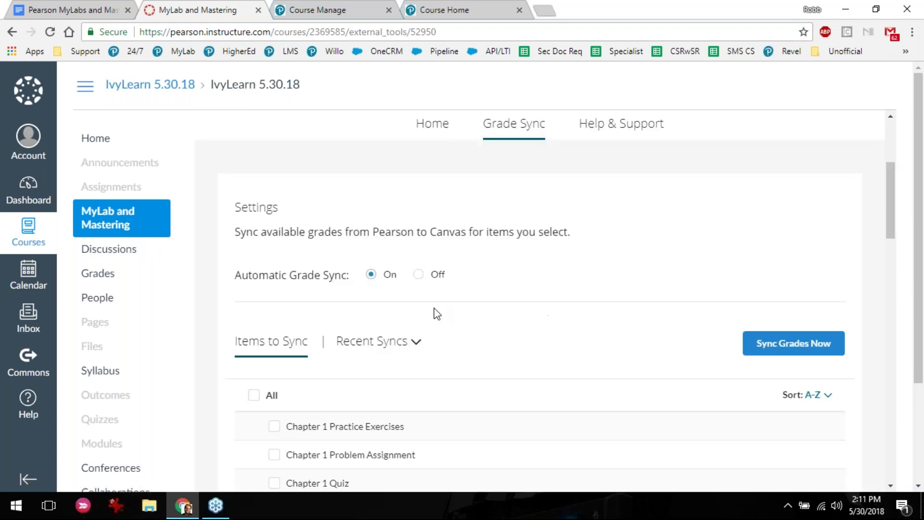
- Select all items, including the Chapter 1 assignments, for automatic syncing and sync their grades to Canvas immediately
scroll(337, 305, down, 3)
click(274, 291)
click(274, 319)
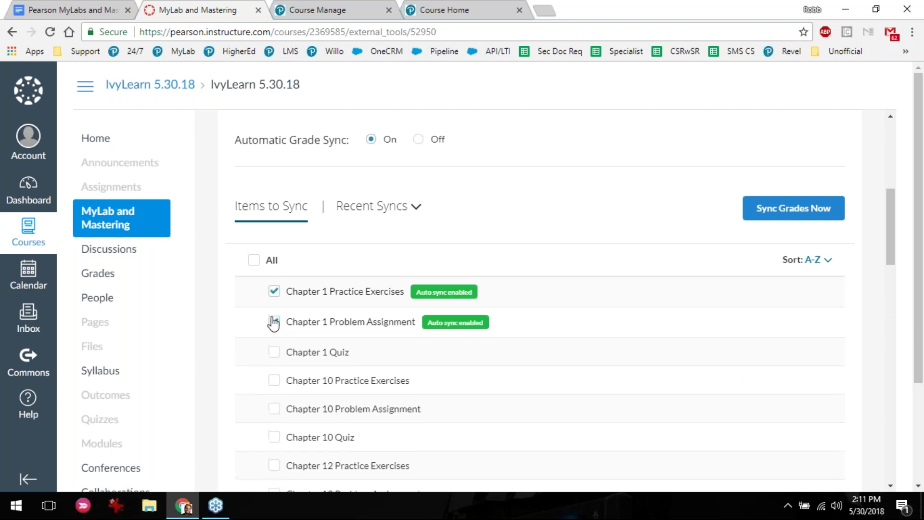
scroll(263, 241, down, 2)
click(254, 192)
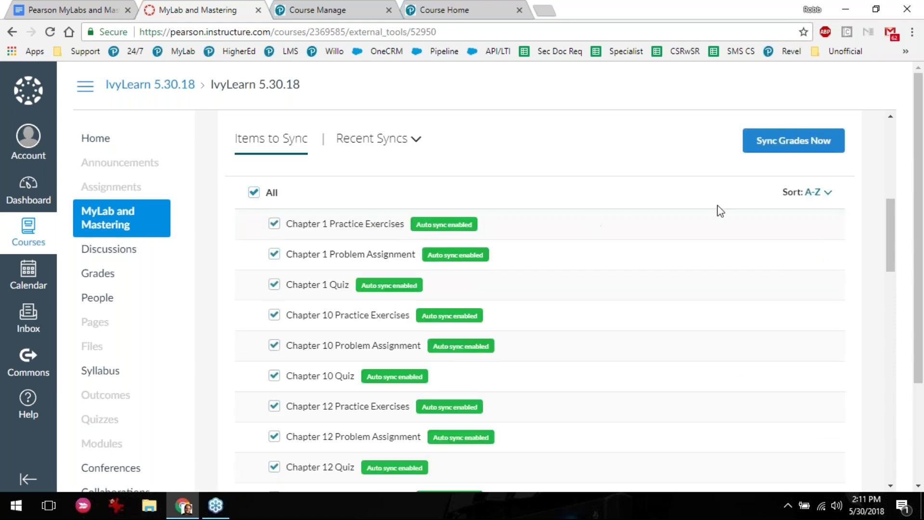
click(777, 151)
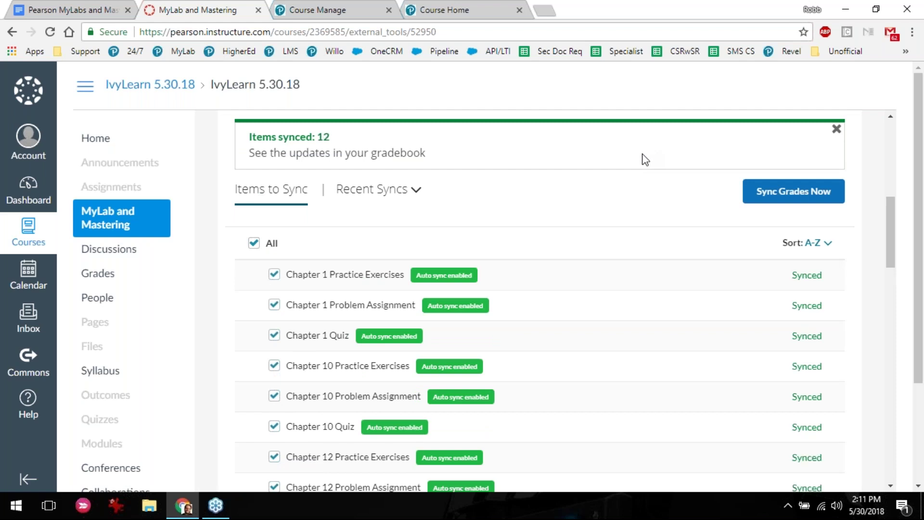
- Check the sync status of every item in the Grade Sync list, from the chapter assignments through the exams
scroll(652, 315, down, 15)
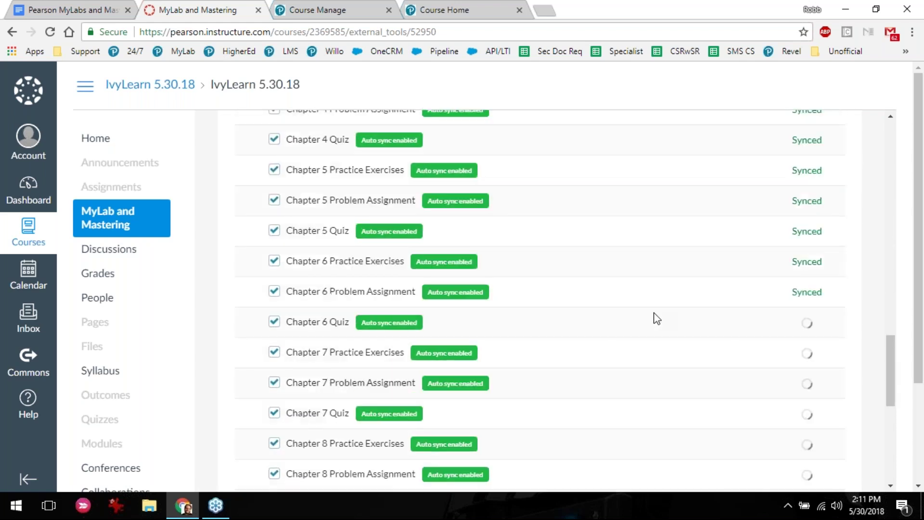
scroll(658, 320, down, 5)
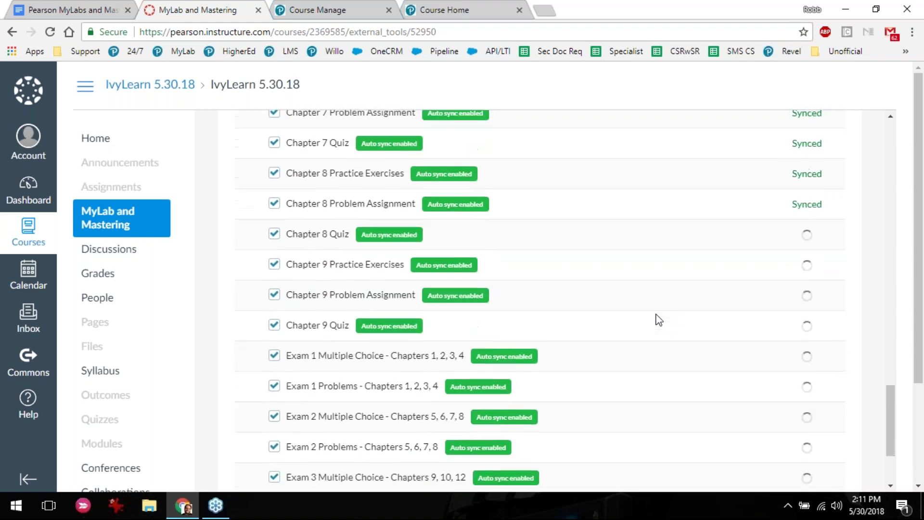
scroll(658, 320, down, 2)
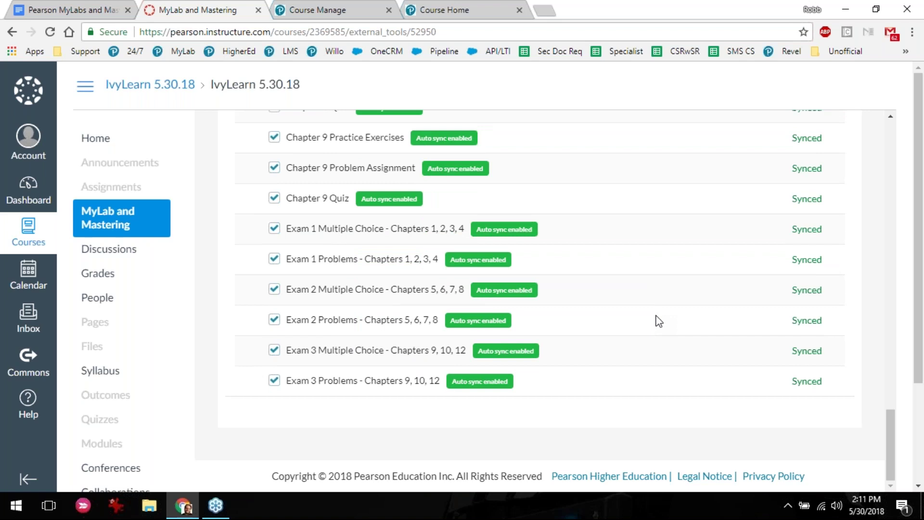
scroll(658, 321, up, 3)
scroll(654, 316, up, 20)
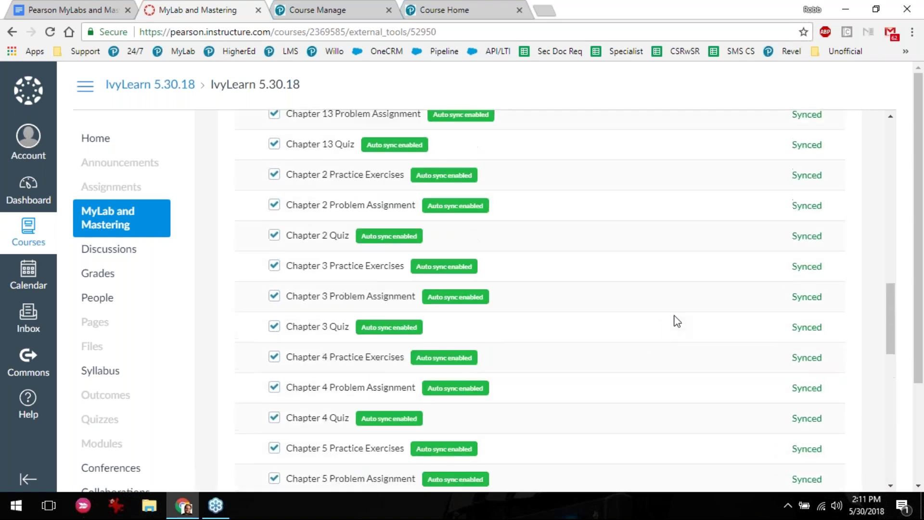
scroll(666, 312, up, 5)
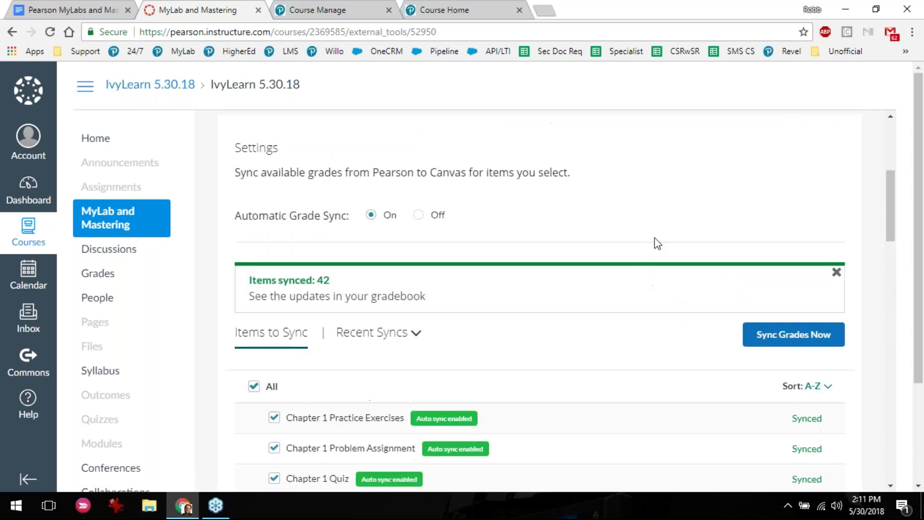
scroll(636, 263, up, 2)
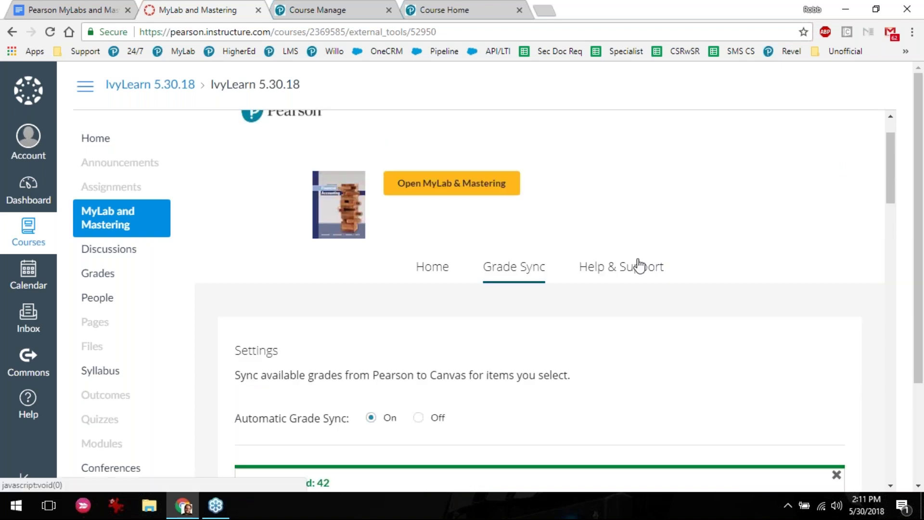
scroll(643, 250, up, 2)
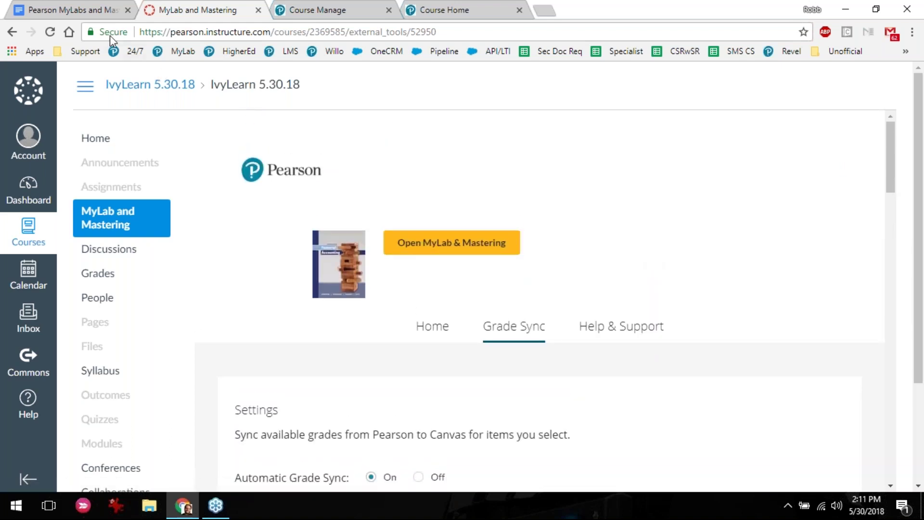
- Return to the Google Docs guide and review the Pearson Representatives for Ivy Tech section and the end of the FAQs
click(100, 13)
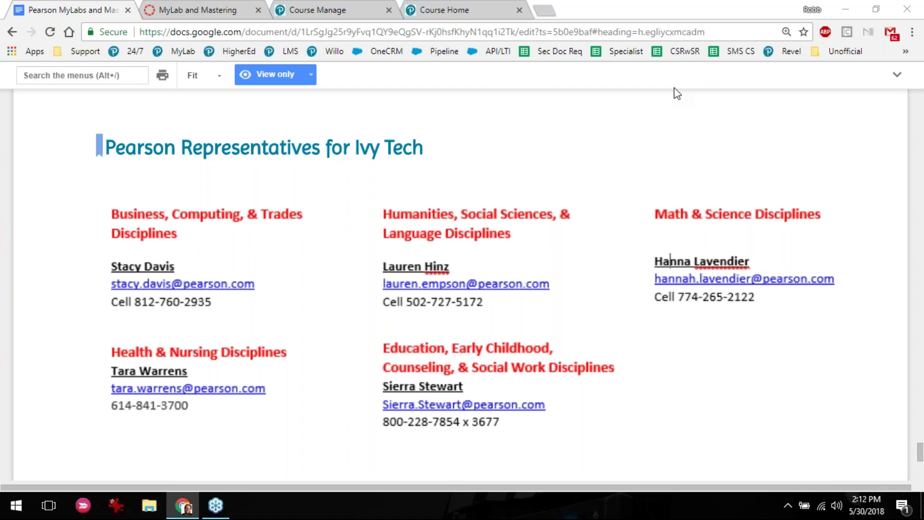
click(582, 146)
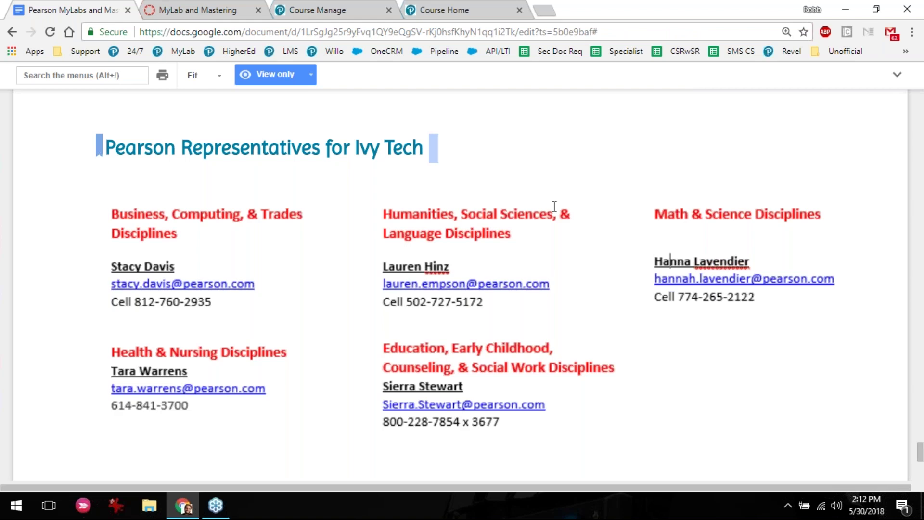
scroll(553, 206, down, 2)
scroll(552, 207, up, 2)
scroll(511, 170, up, 4)
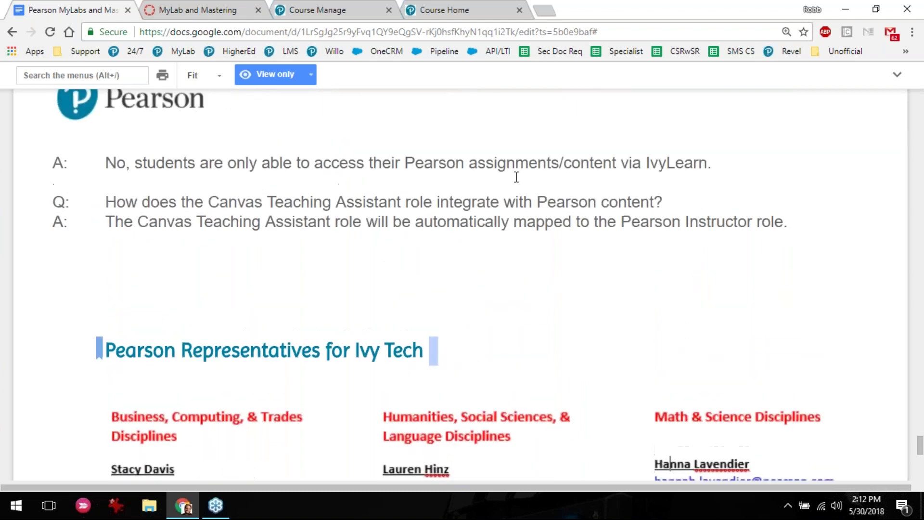